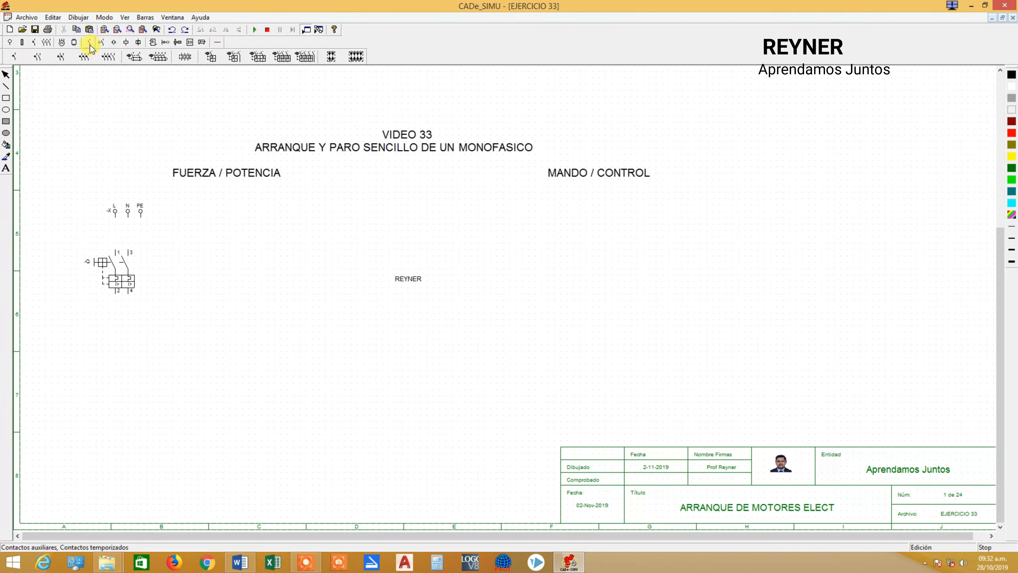
Place a two-pole contactor directly below the two-pole circuit breaker in the power circuit.
click(47, 43)
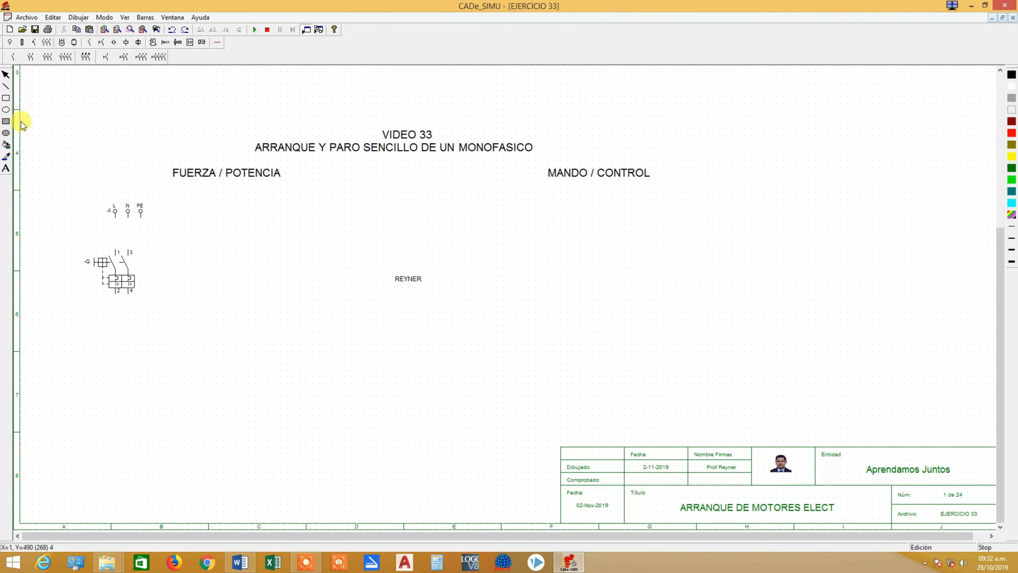
click(32, 58)
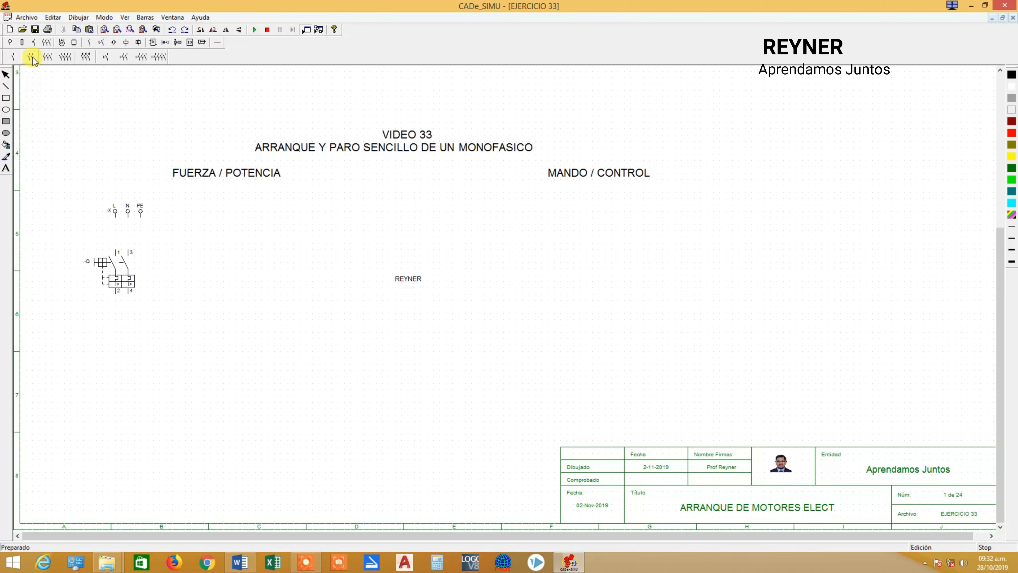
click(116, 314)
click(183, 324)
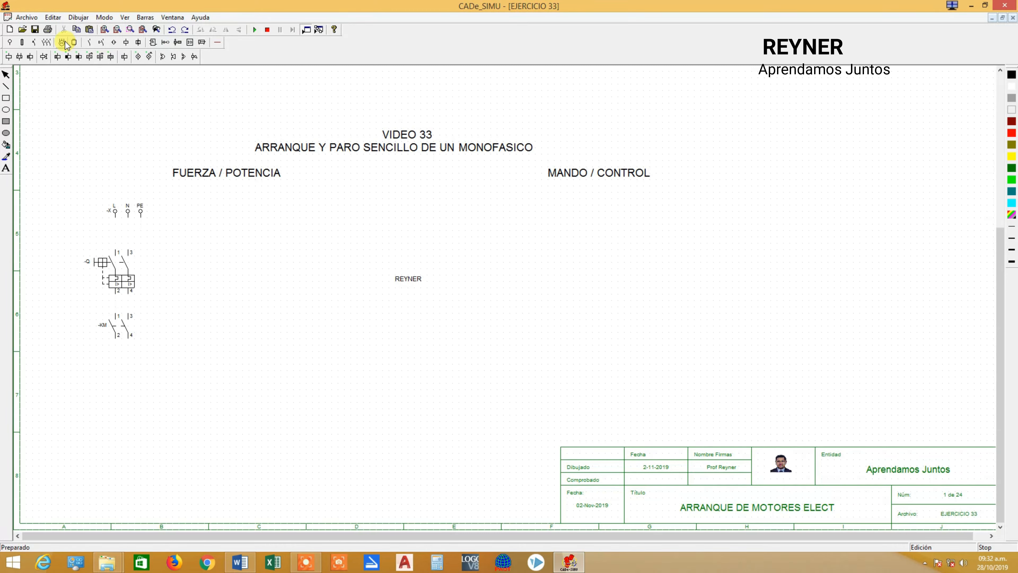
Place a three-pole thermal overload relay below the contactor, aligned with its poles.
click(46, 43)
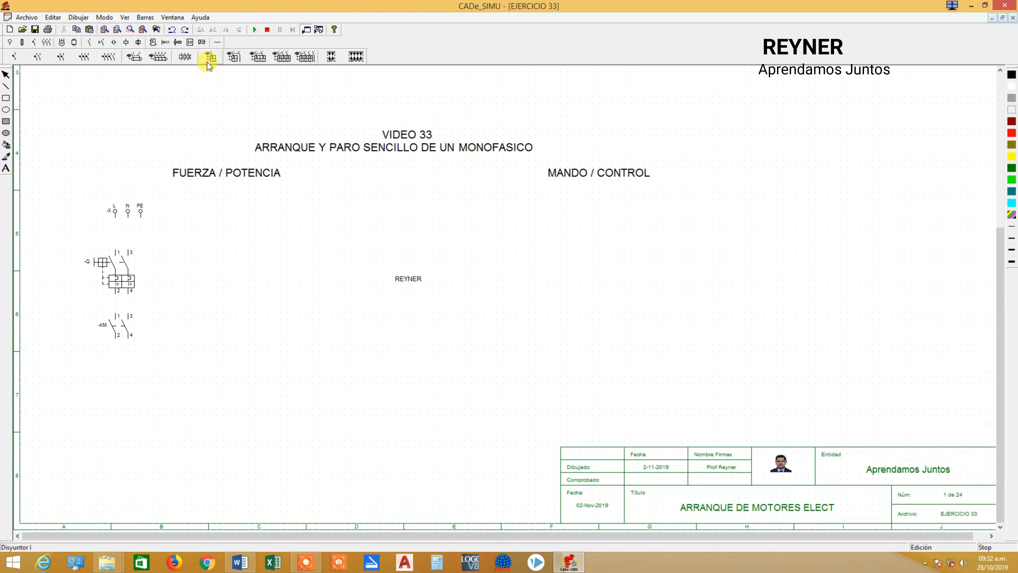
click(185, 60)
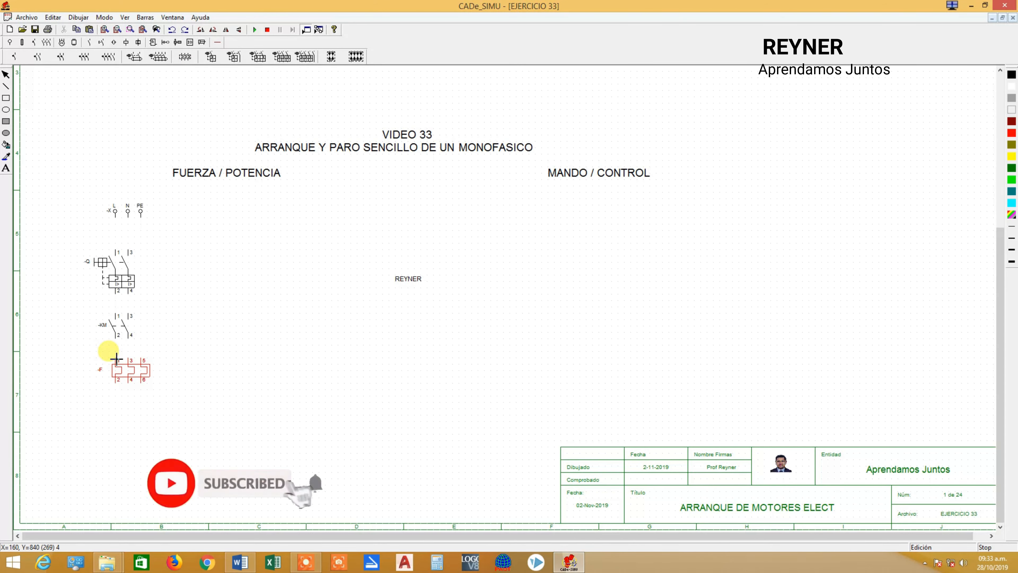
click(116, 358)
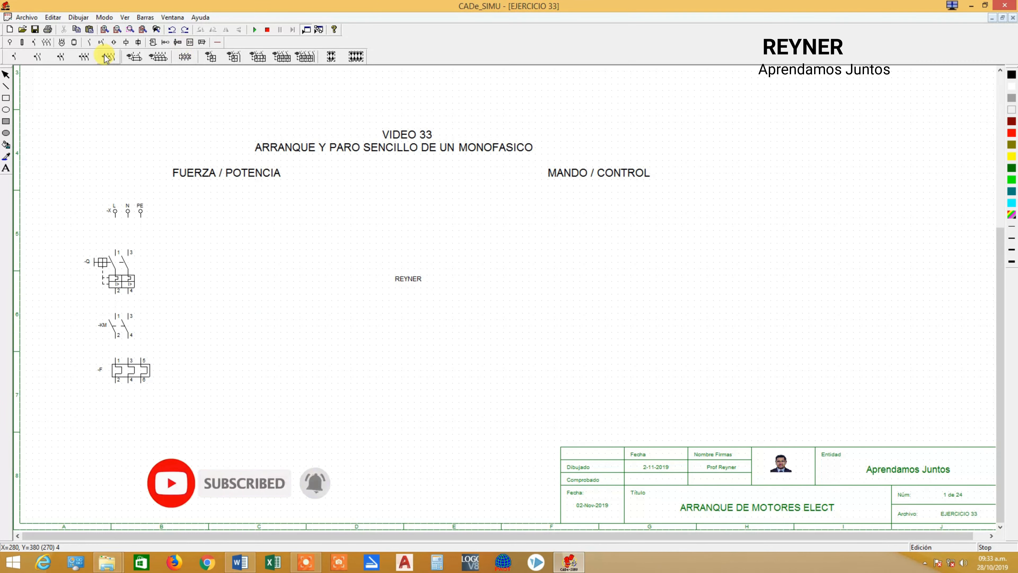
Place a single-phase motor with U1, V1 and PE terminals below the thermal relay.
click(61, 42)
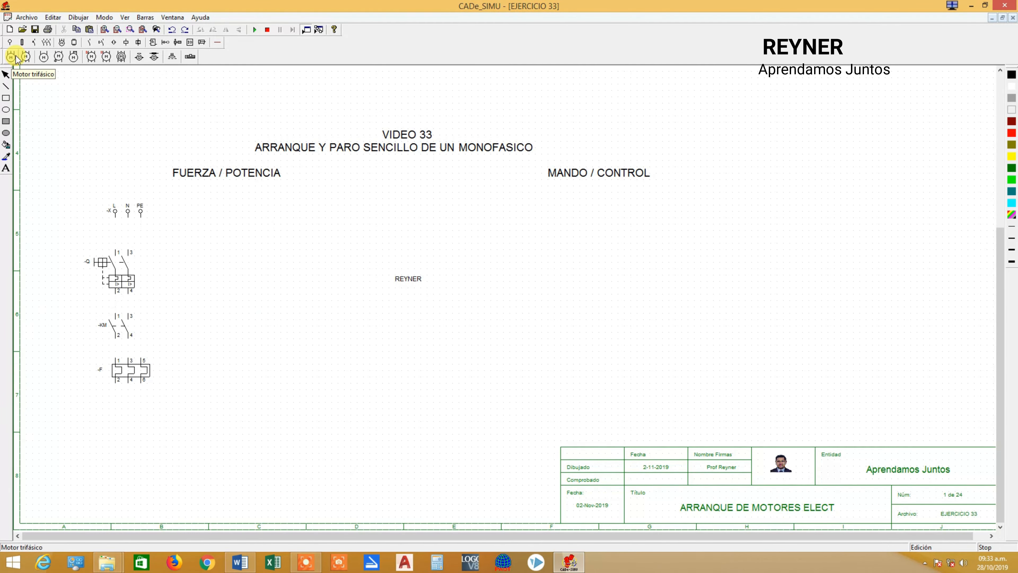
click(44, 57)
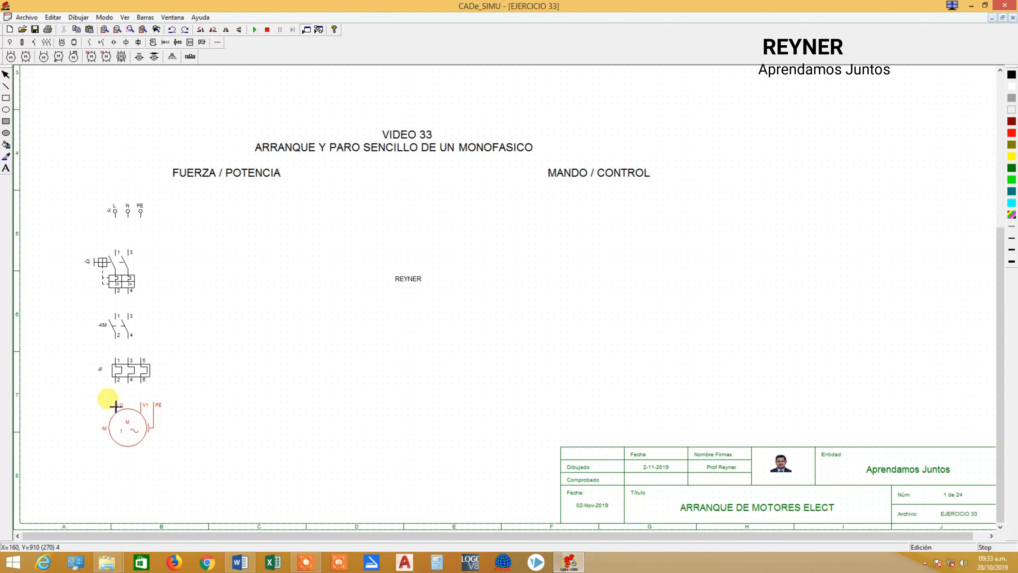
click(116, 406)
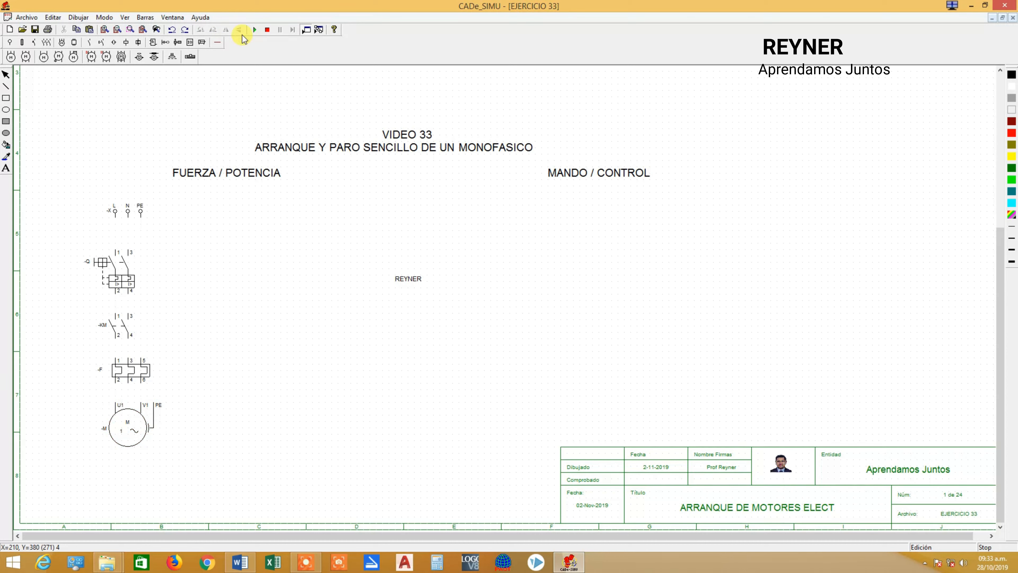
Wire L and N from the supply through the breaker, contactor and thermal relay to motor terminals U1 and V1.
click(218, 43)
click(11, 56)
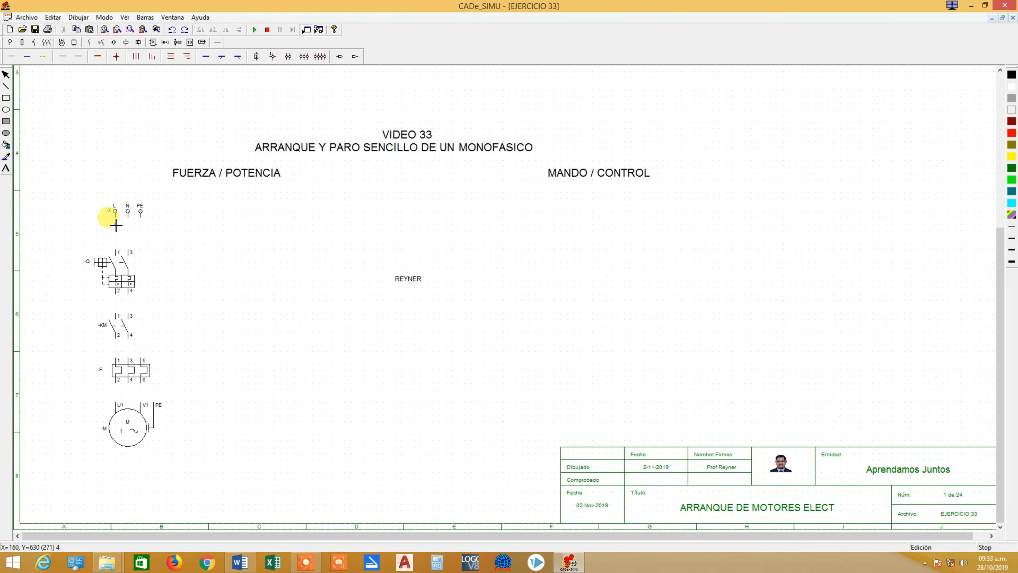
drag(119, 222, 128, 246)
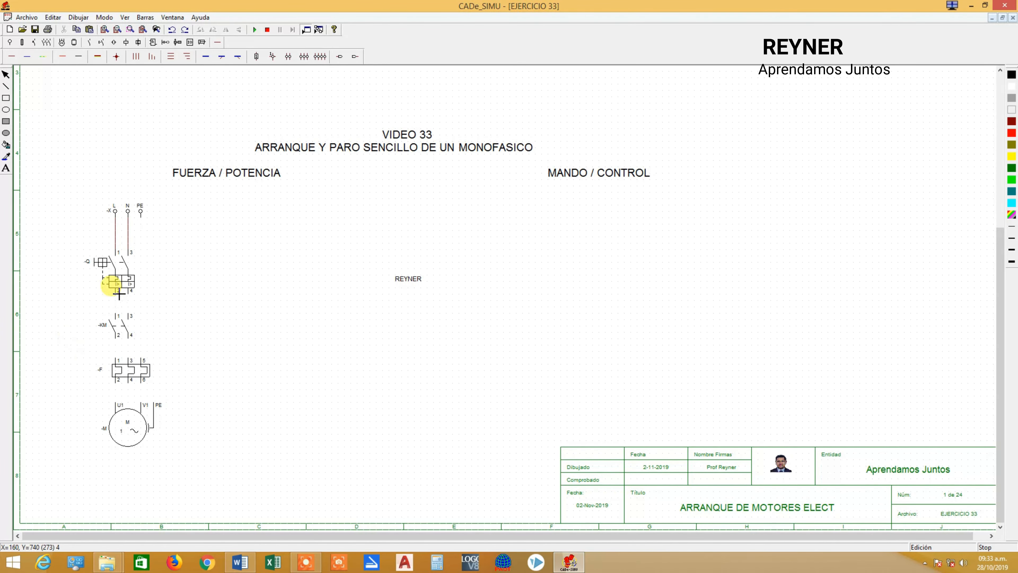
drag(117, 296, 131, 315)
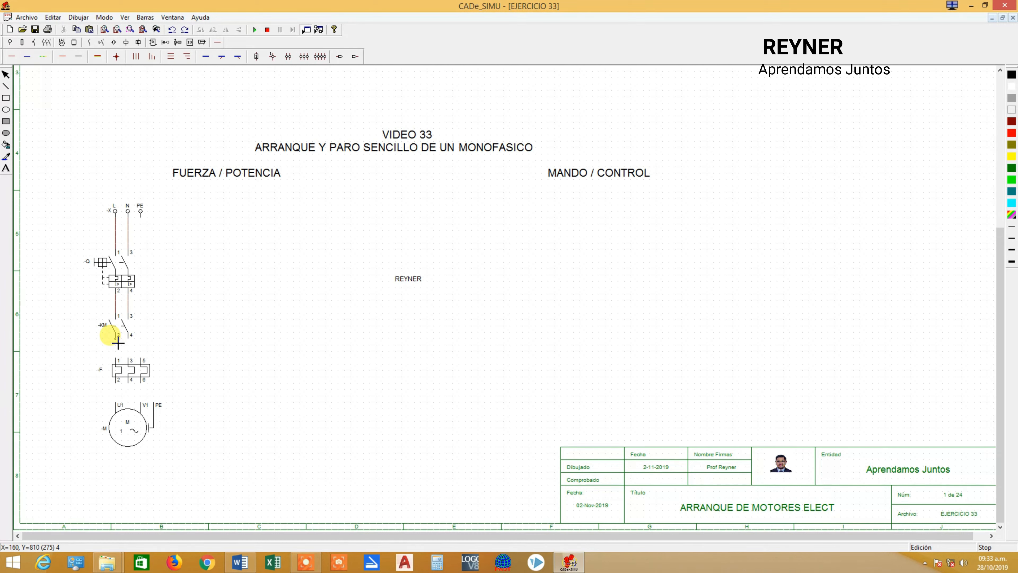
drag(118, 343, 117, 360)
drag(130, 341, 116, 405)
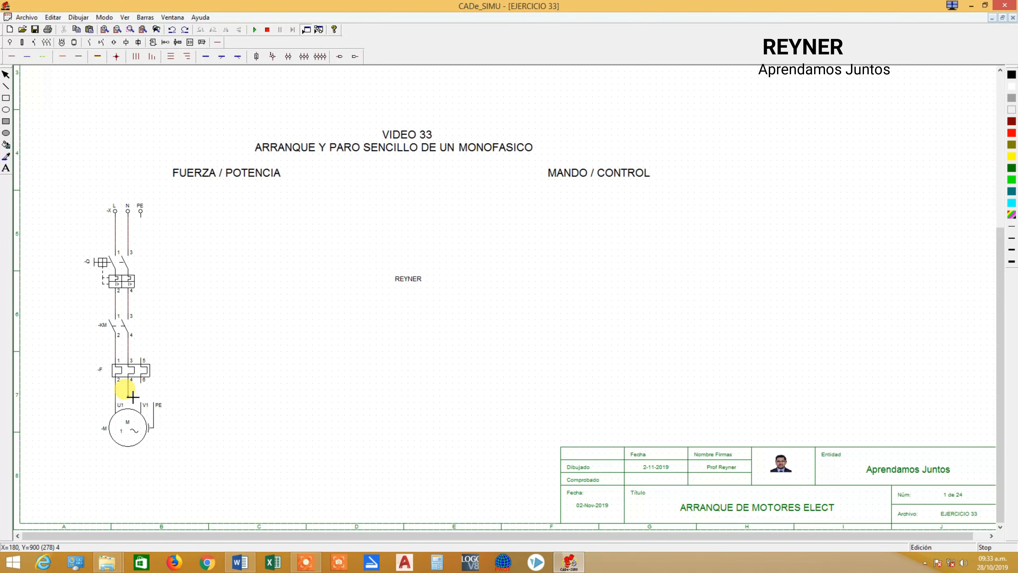
drag(134, 399, 142, 405)
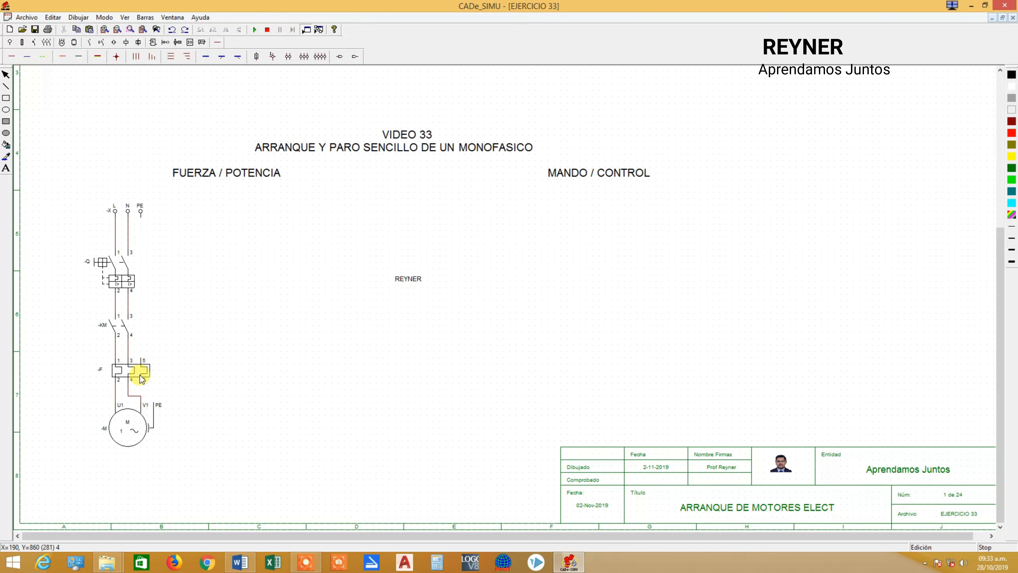
Draw the protective earth conductor from the supply's PE terminal around the thermal relay to the motor's PE terminal.
click(98, 56)
mouse_move(145, 222)
mouse_down()
mouse_move(144, 337)
mouse_move(165, 348)
mouse_up()
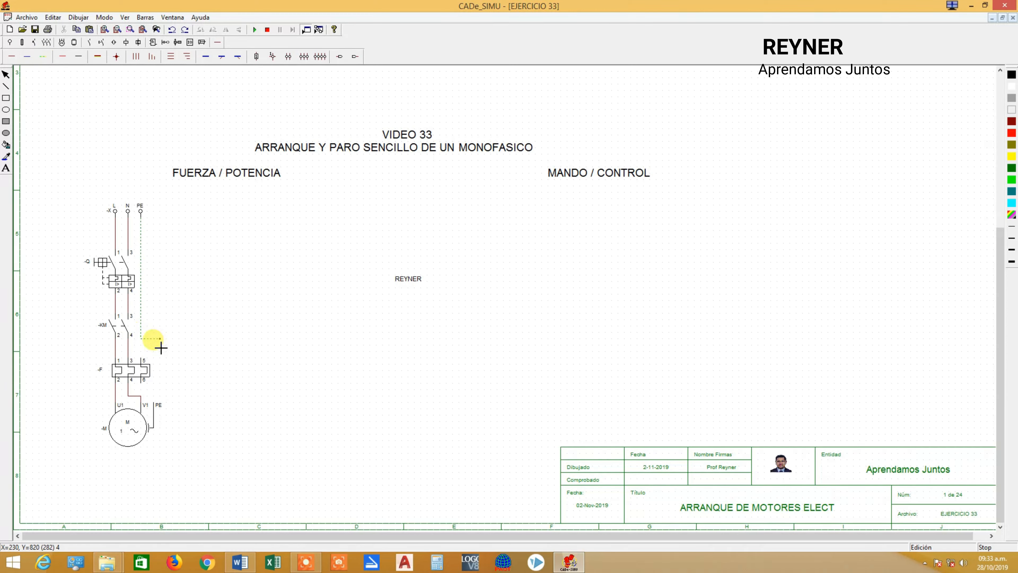
drag(159, 344, 154, 406)
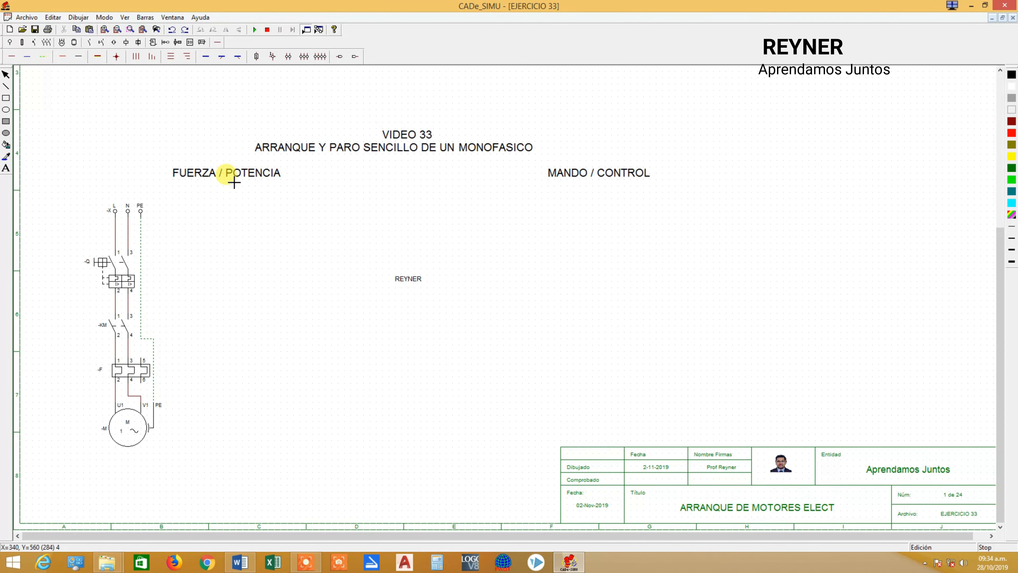
Name the circuit breaker -Q1 and the two-pole contactor KM1.
double_click(113, 275)
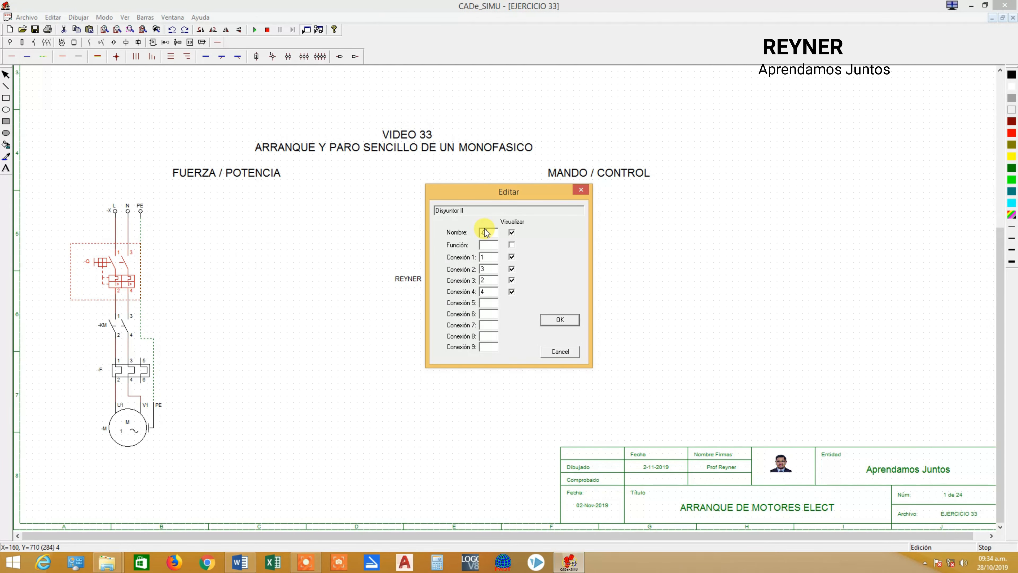
click(556, 321)
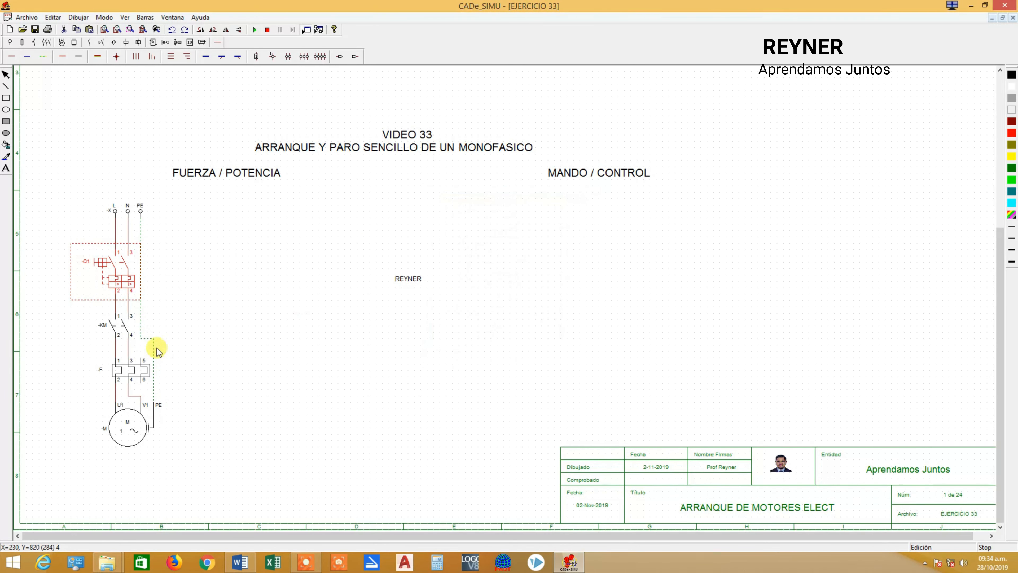
double_click(116, 325)
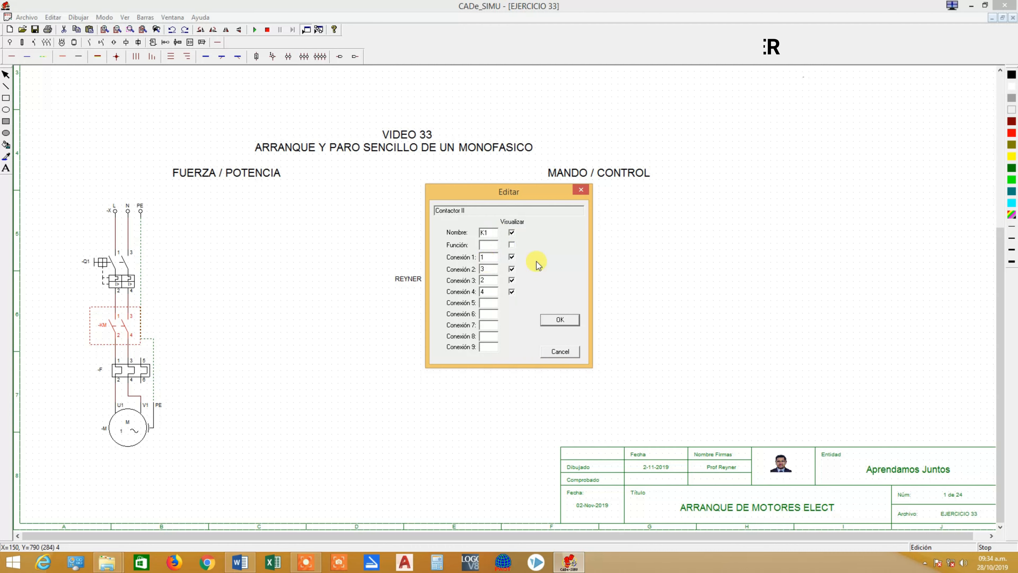
text(M1)
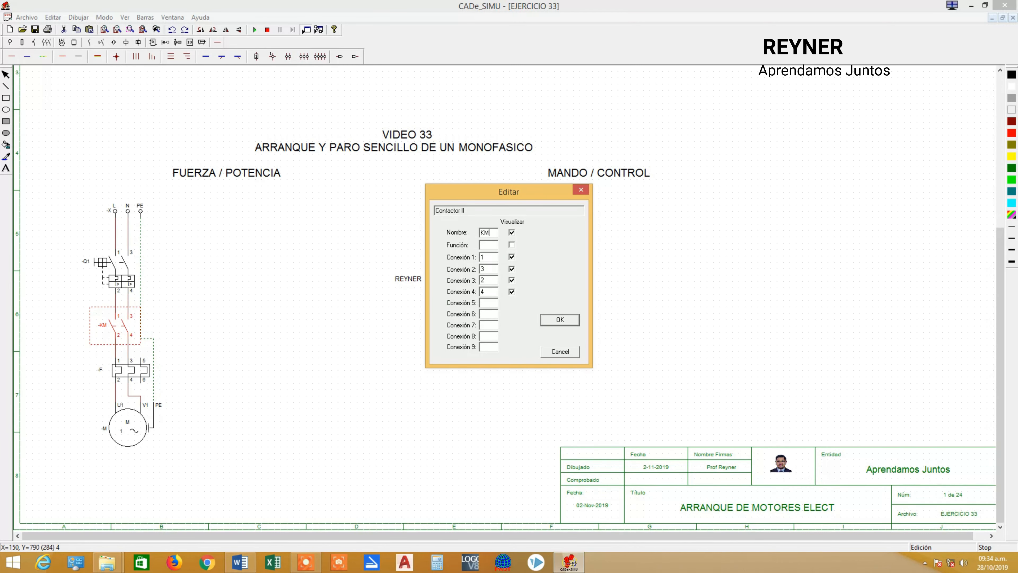
click(560, 320)
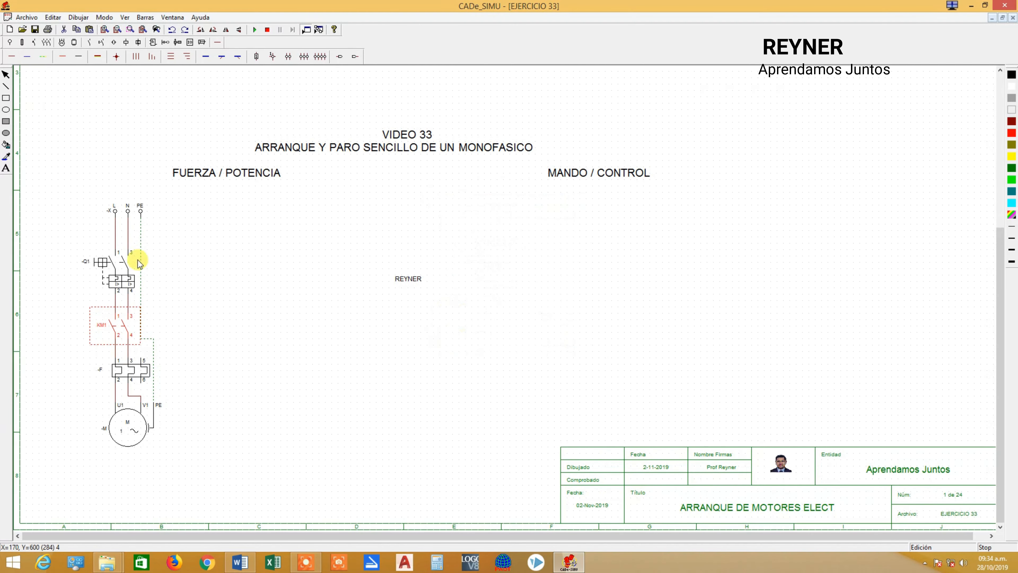
Name the thermal relay F1 and the single-phase motor M1.
double_click(127, 369)
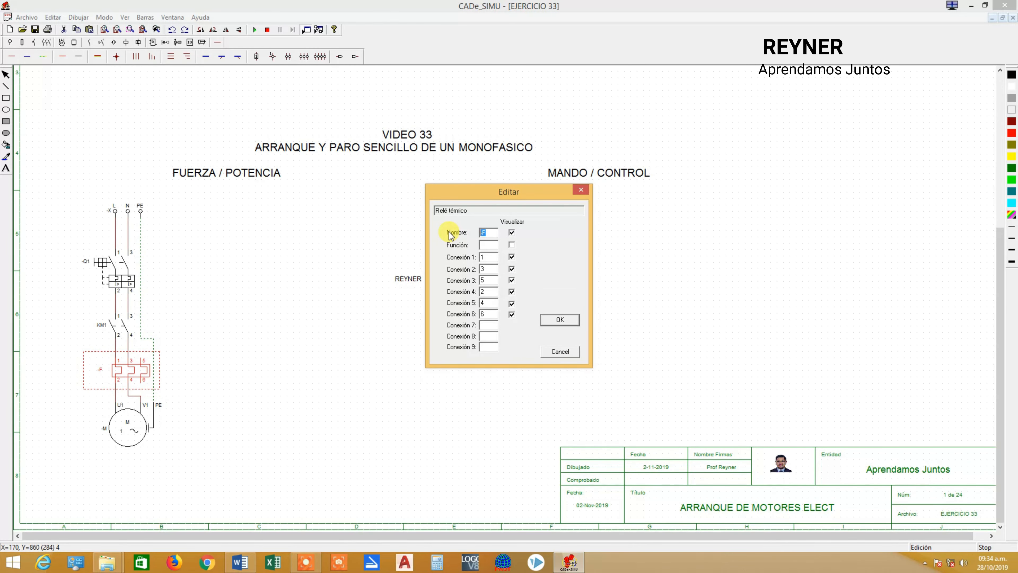
click(566, 322)
click(120, 422)
double_click(134, 432)
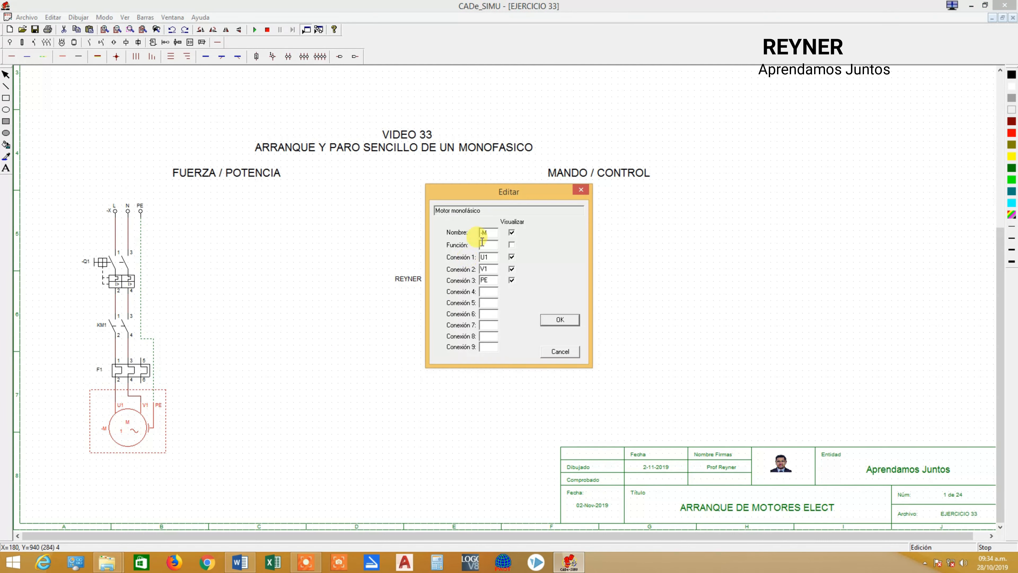
text(M1)
click(574, 323)
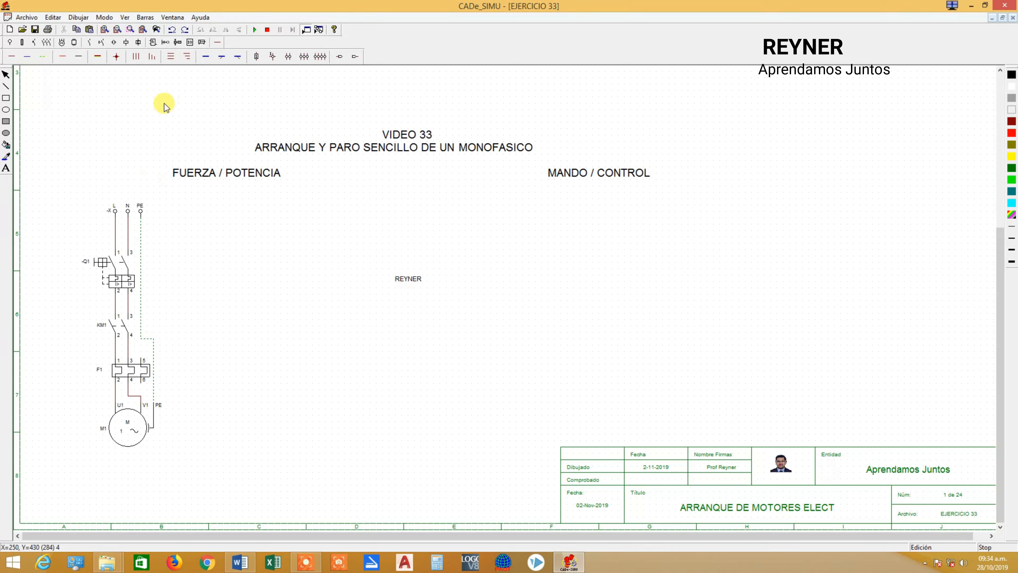
Move the entire power circuit so that it sits under the FUERZA / POTENCIA heading.
drag(58, 236, 223, 477)
drag(141, 414, 235, 402)
click(624, 386)
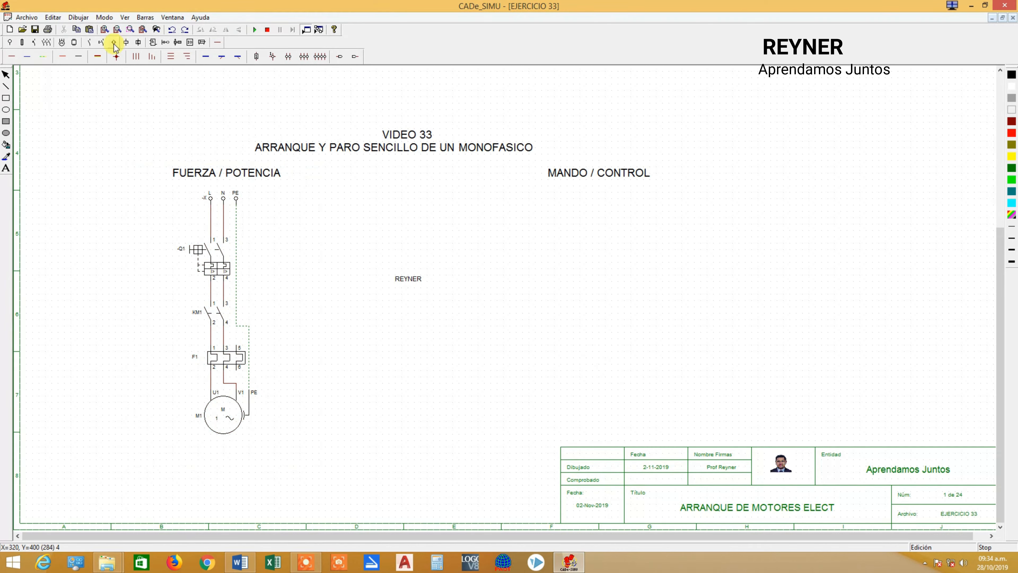
Place a single L supply terminal beside the MANDO / CONTROL heading to start the control circuit.
click(10, 43)
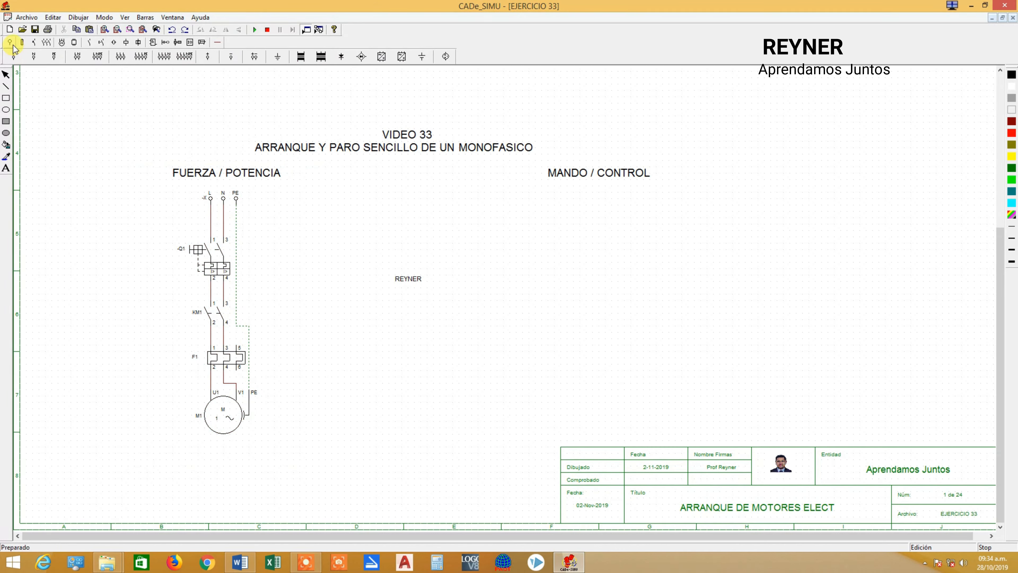
click(15, 59)
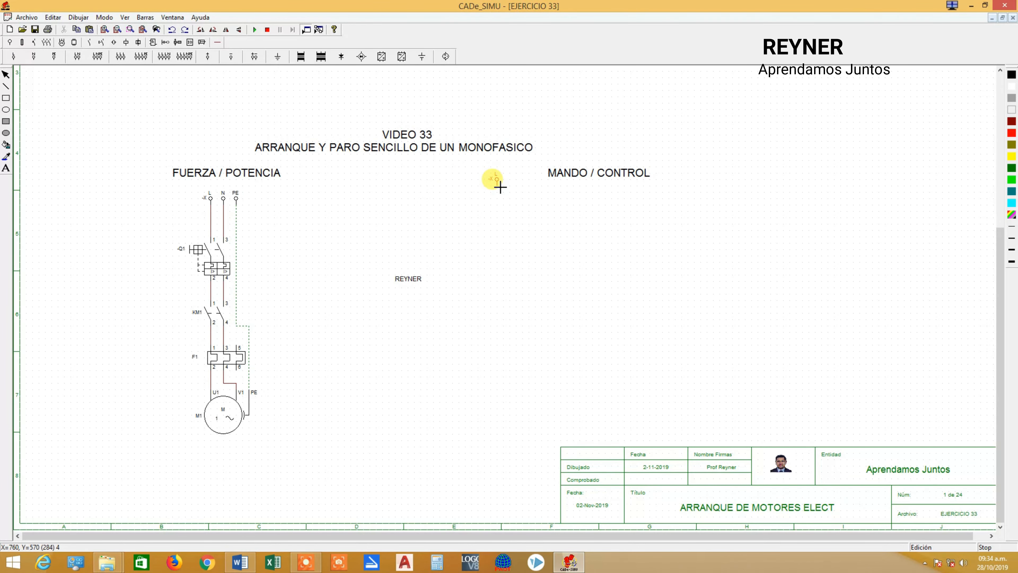
click(487, 189)
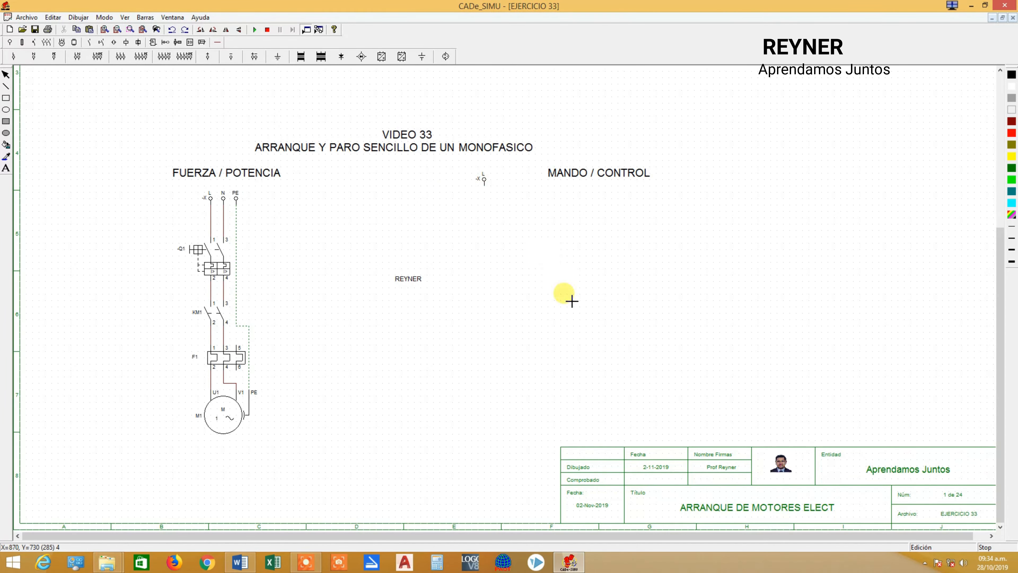
Place an N supply terminal well below the control circuit's L terminal and rotate it 90° so its connection points horizontally.
click(34, 57)
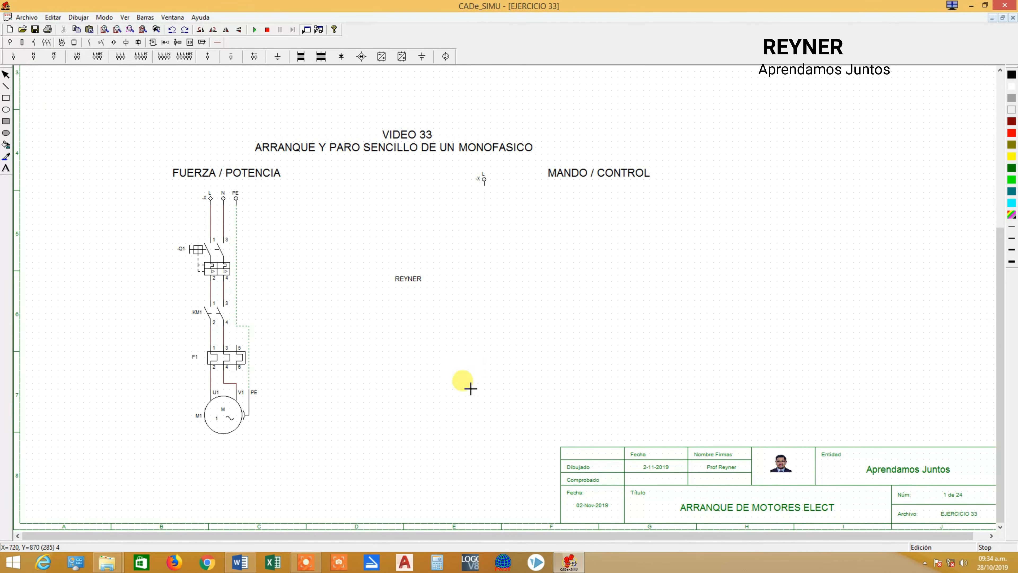
click(474, 423)
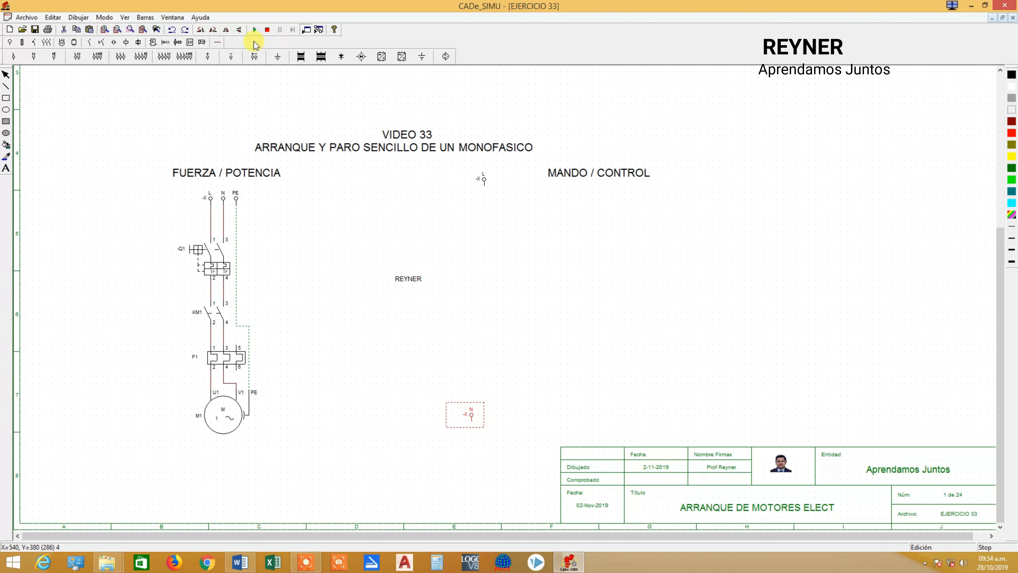
click(207, 34)
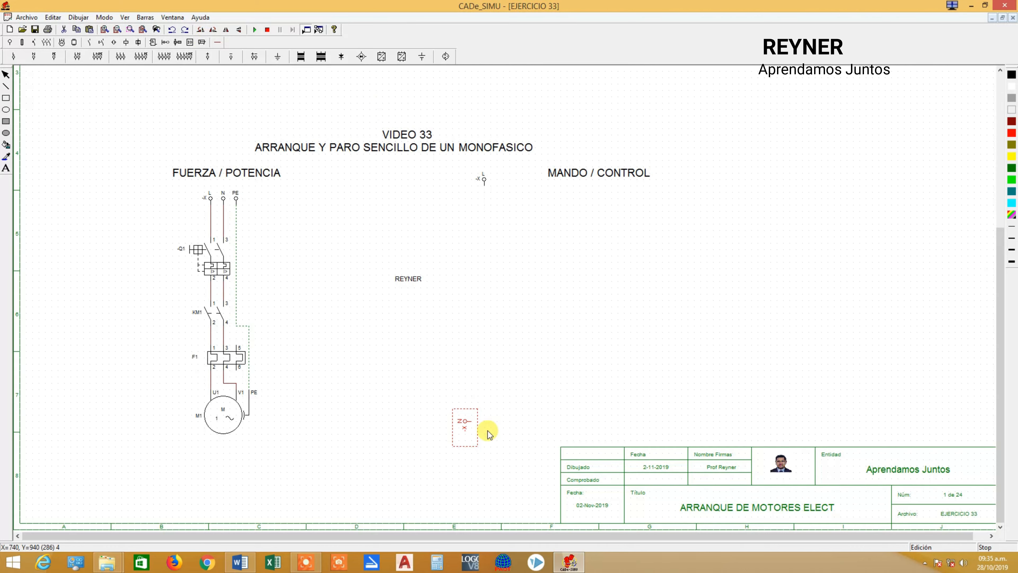
click(491, 389)
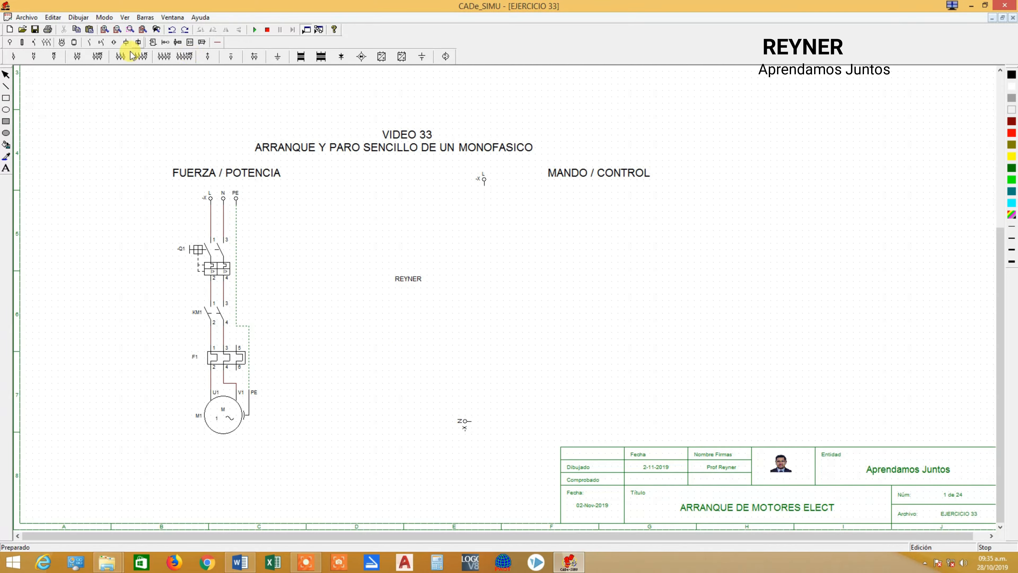
click(89, 42)
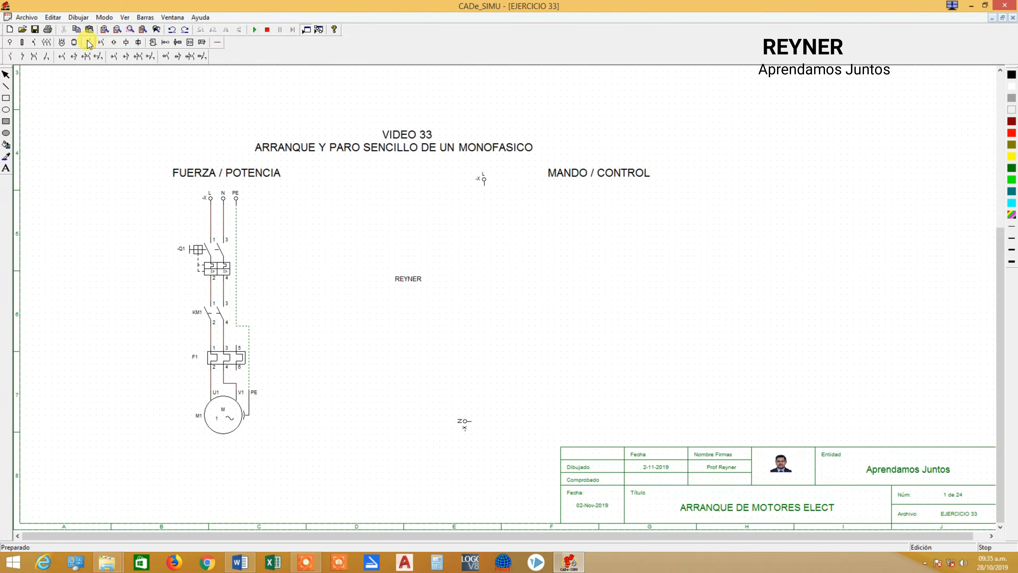
click(103, 43)
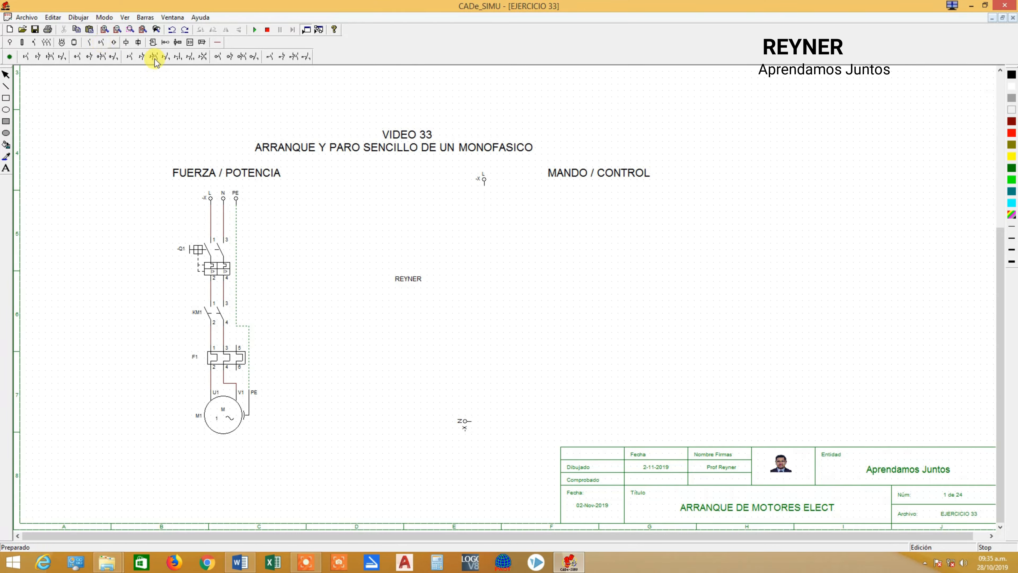
click(291, 59)
key(Escape)
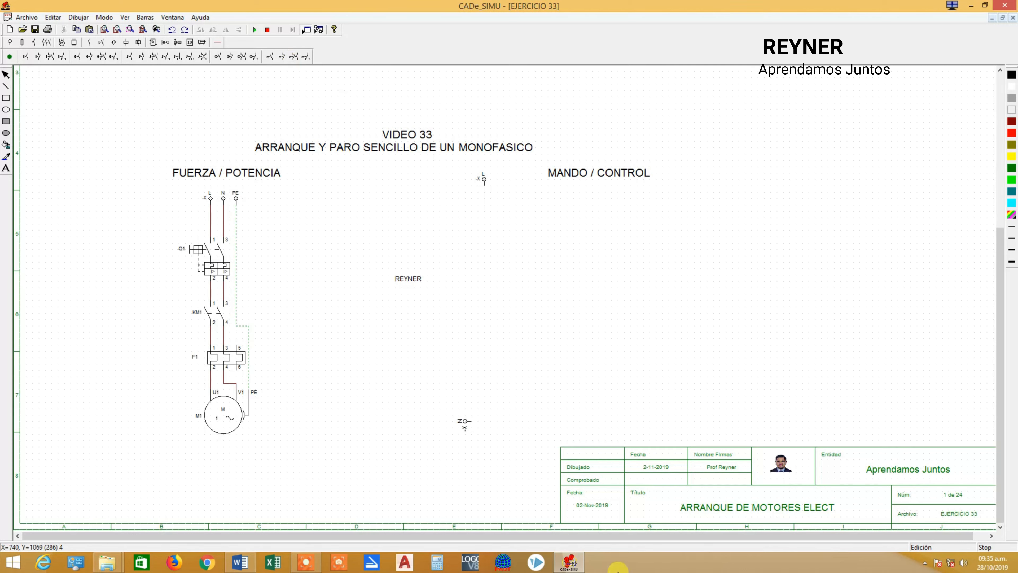
Place a thermal relay changeover contact (95-96-98) beneath the control circuit's L terminal and delete the stray double contact above the title.
click(295, 57)
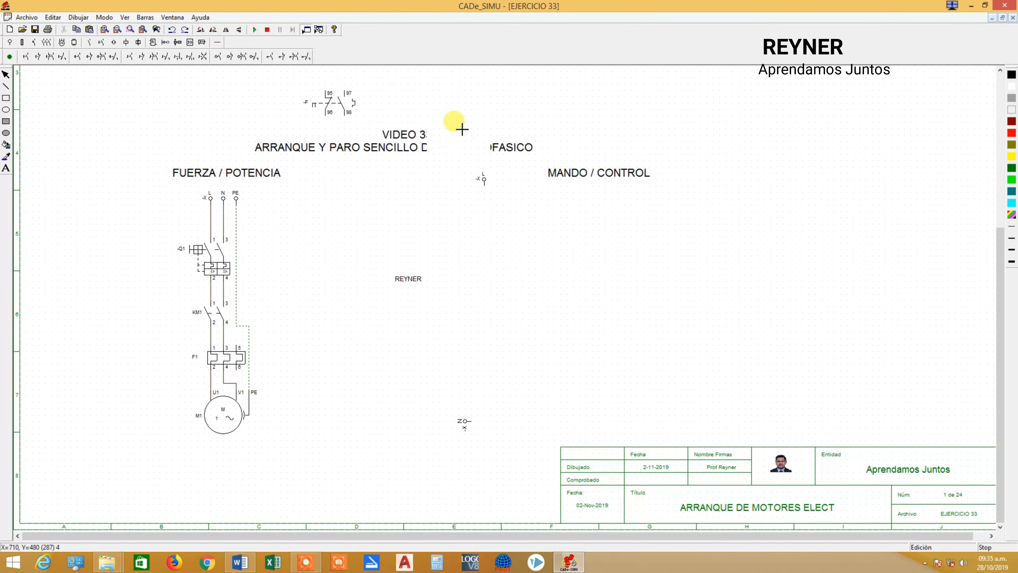
click(481, 203)
click(344, 106)
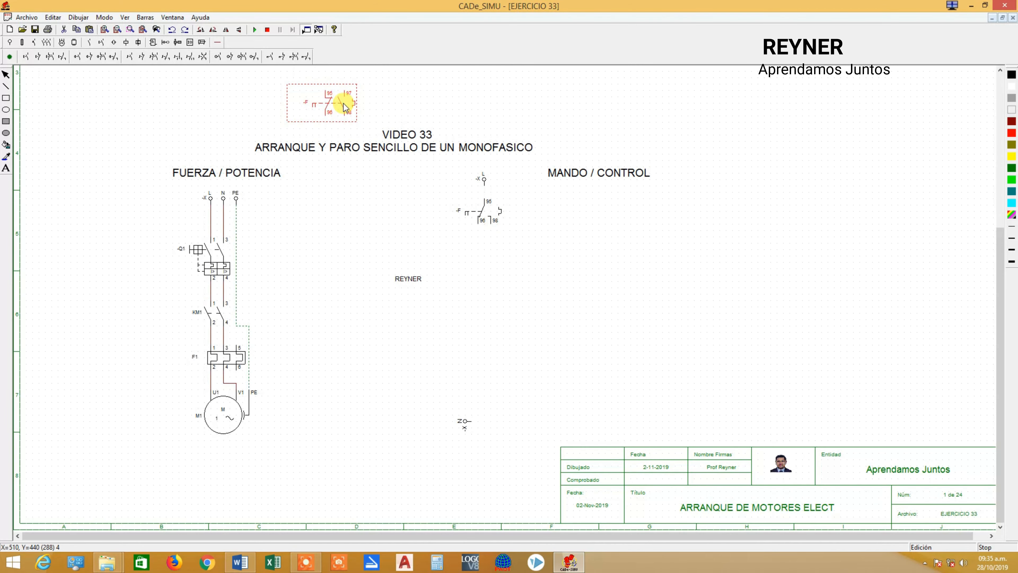
key(Delete)
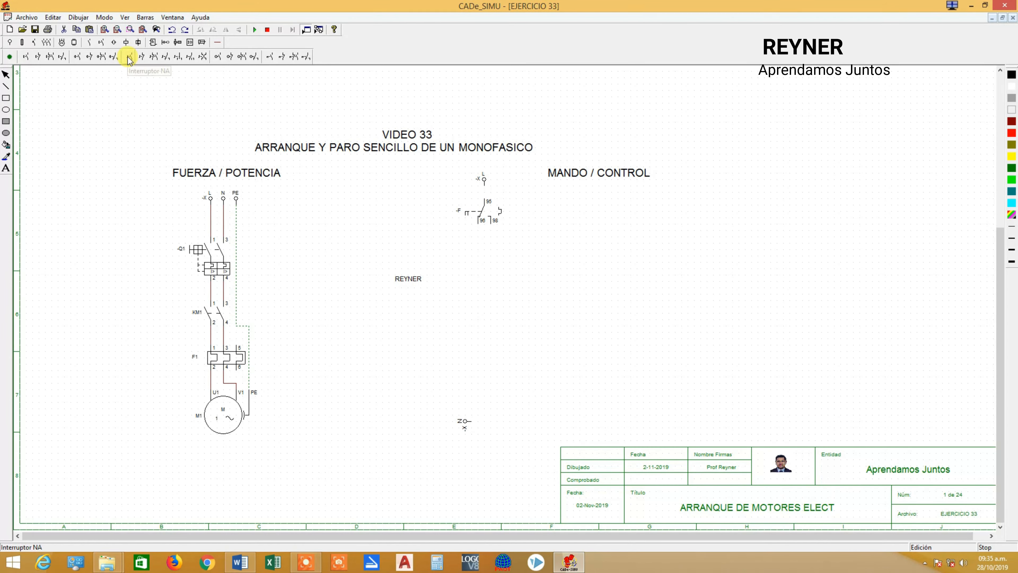
Place a normally closed maintained switch below the thermal relay contact, and a normally open pushbutton further down the same column.
click(139, 59)
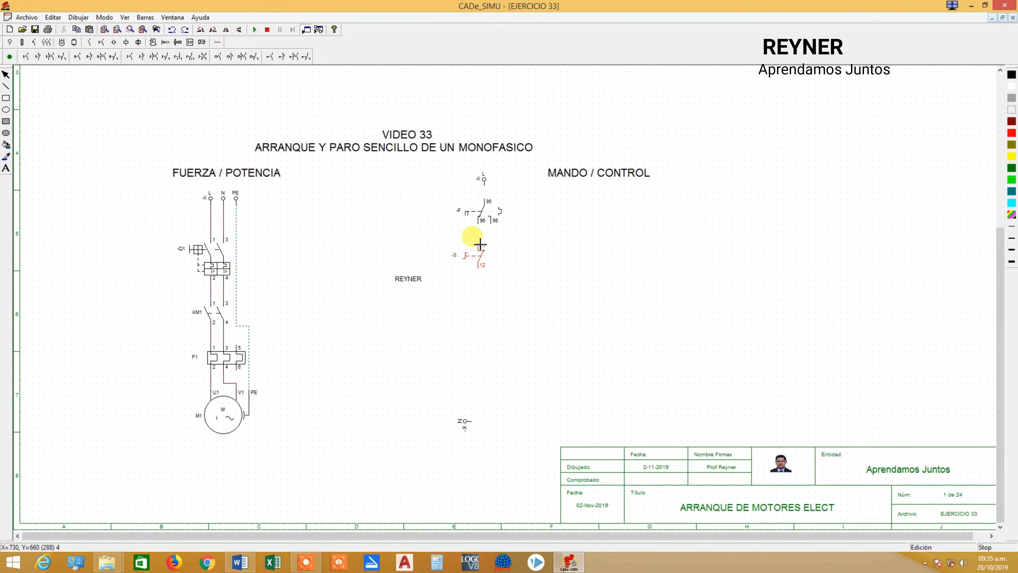
click(480, 245)
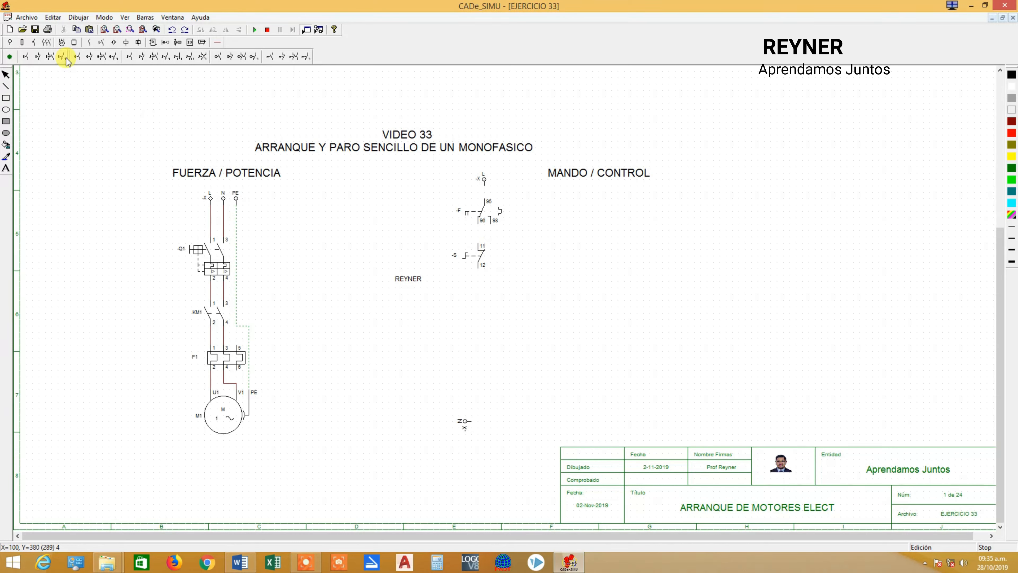
click(26, 57)
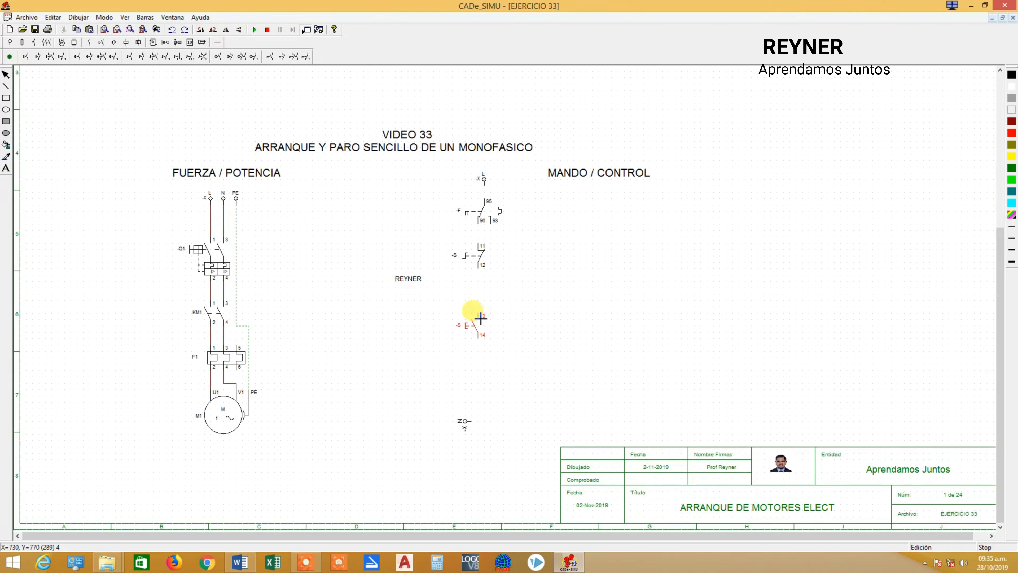
click(481, 318)
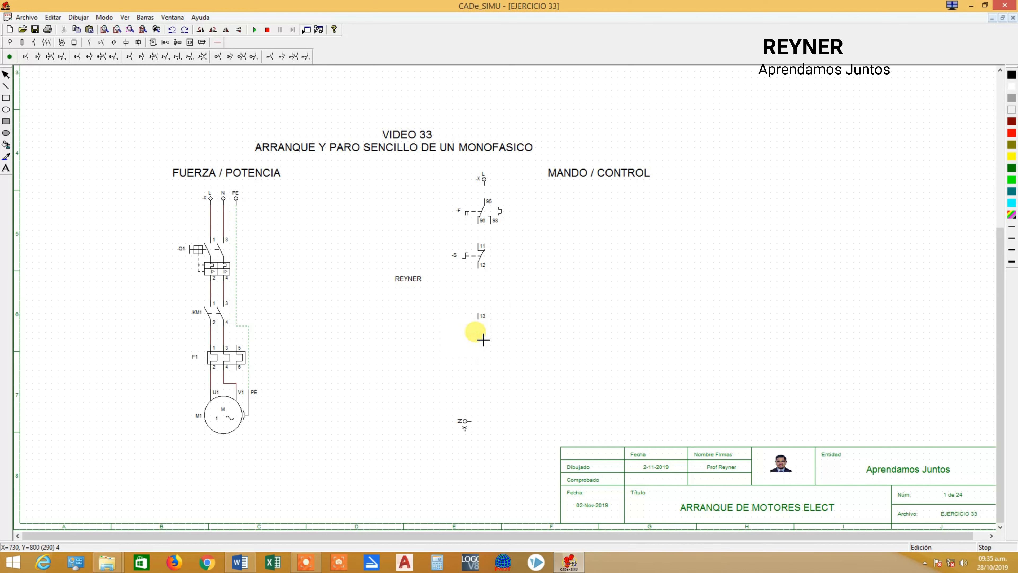
Insert a normally closed pushbutton between the maintained switch and the normally open pushbutton, shifting the normally open one slightly down.
click(37, 58)
click(480, 284)
drag(477, 328, 478, 334)
click(565, 319)
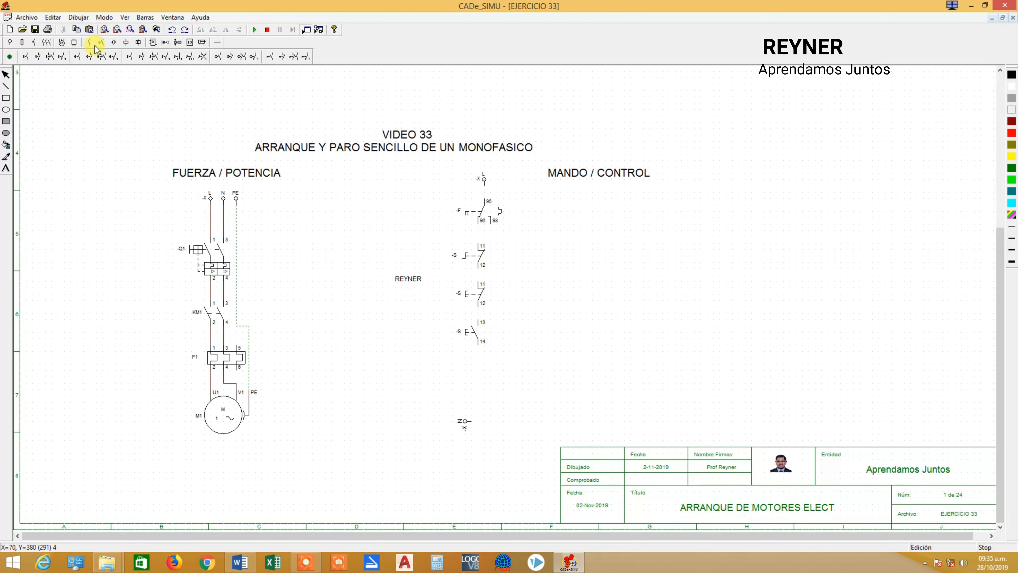
Place a contactor coil below the normally open pushbutton and move the N terminal further away from the coil's column.
click(125, 43)
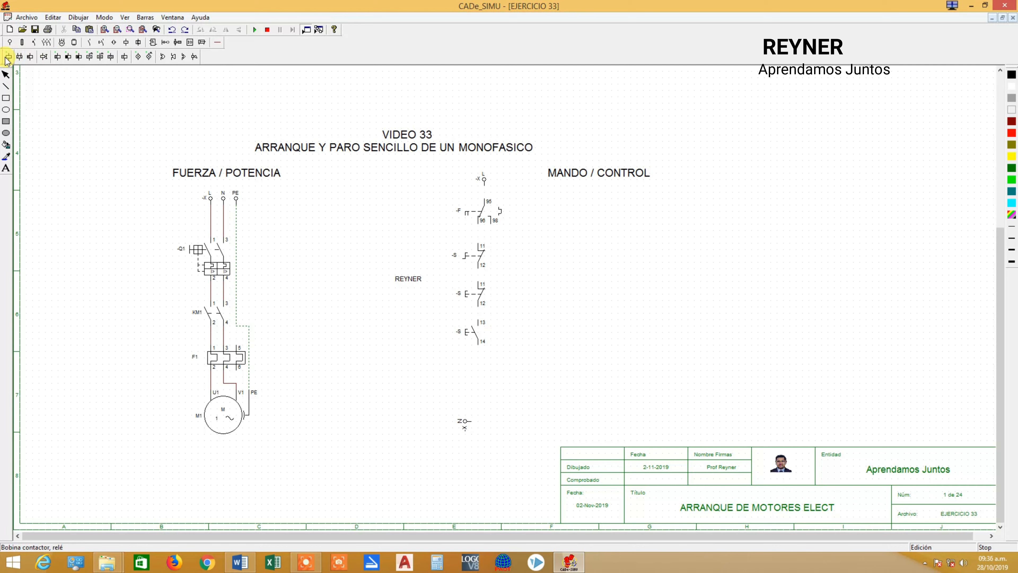
click(478, 378)
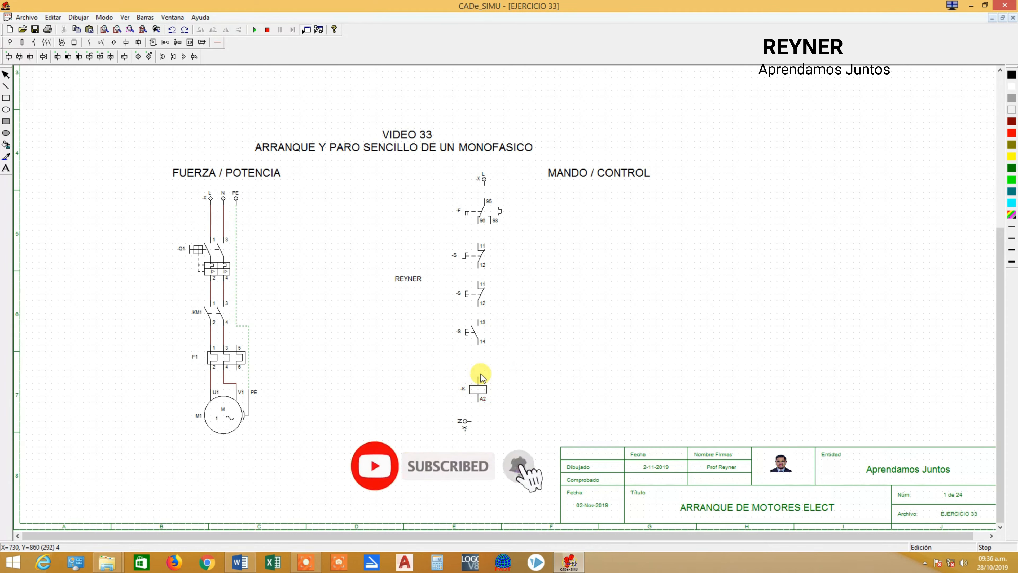
click(450, 419)
drag(449, 418, 449, 422)
click(604, 386)
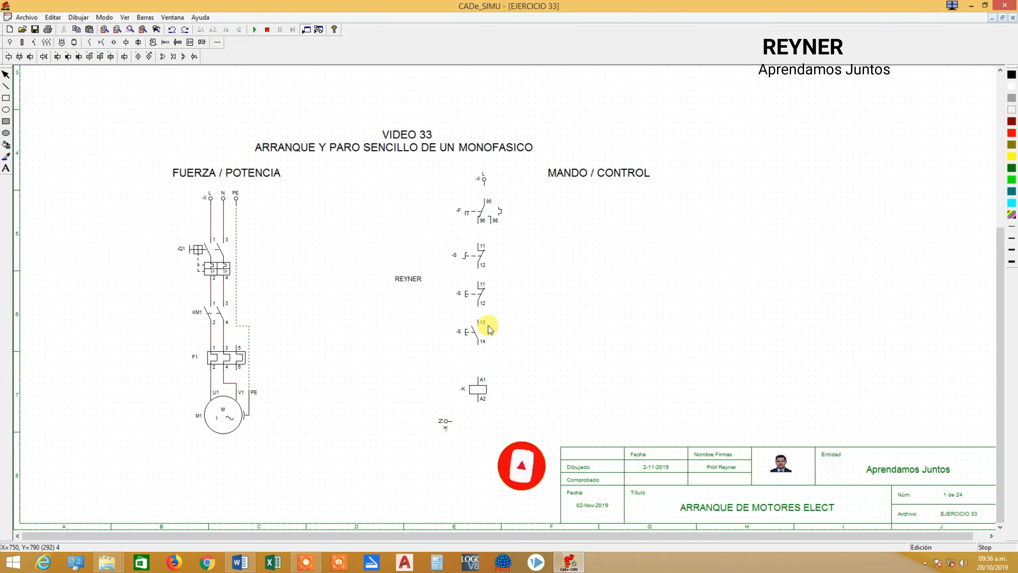
Place a normally open K contact beside the normally open pushbutton, and a normally closed K contact in a separate branch beyond it.
click(92, 41)
click(11, 57)
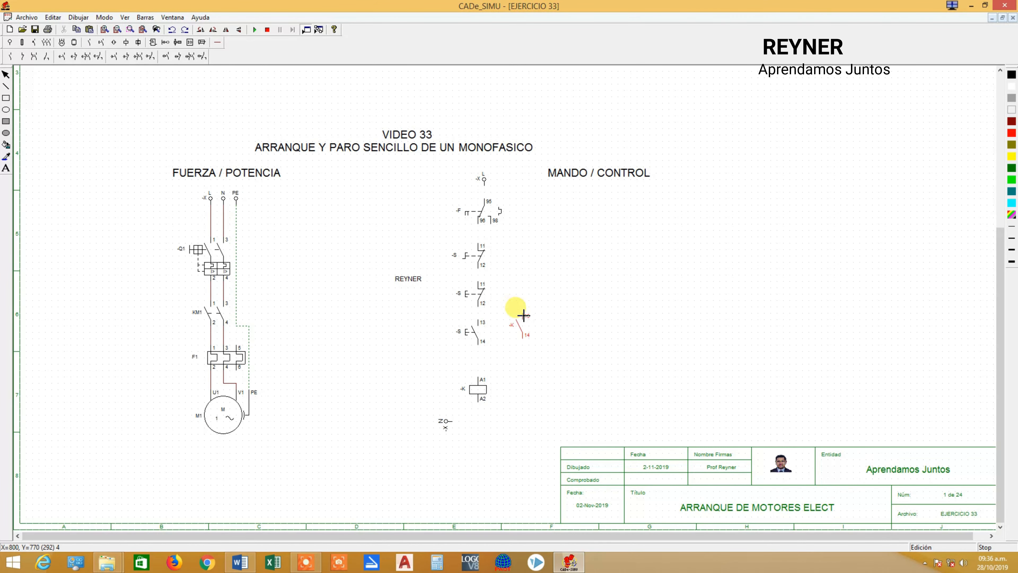
click(517, 324)
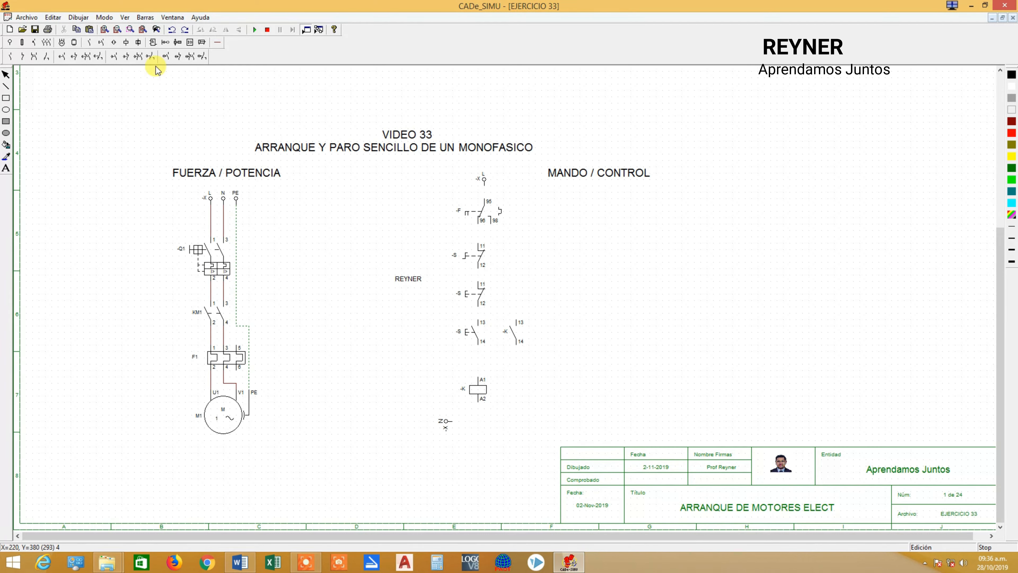
click(23, 57)
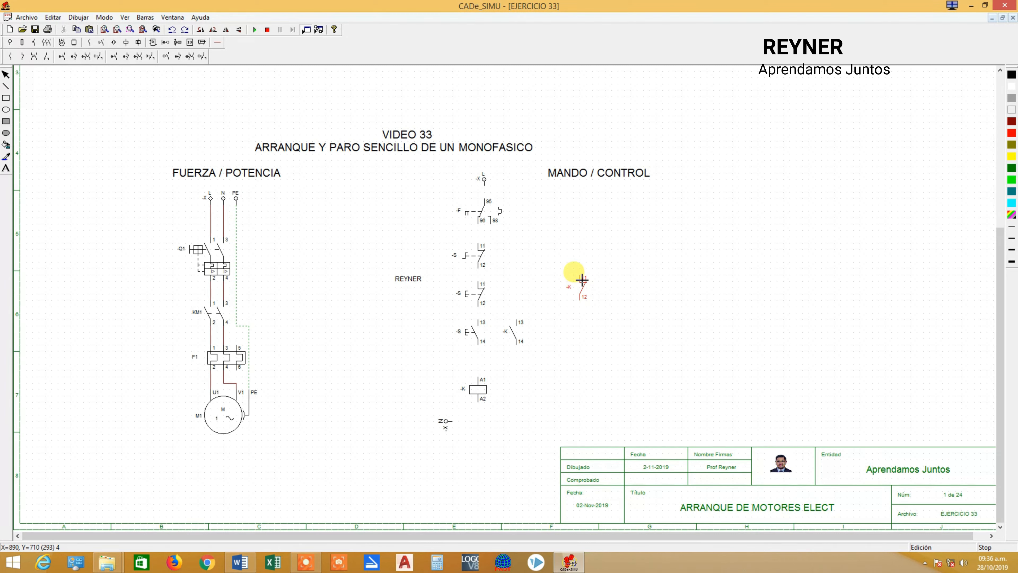
click(582, 280)
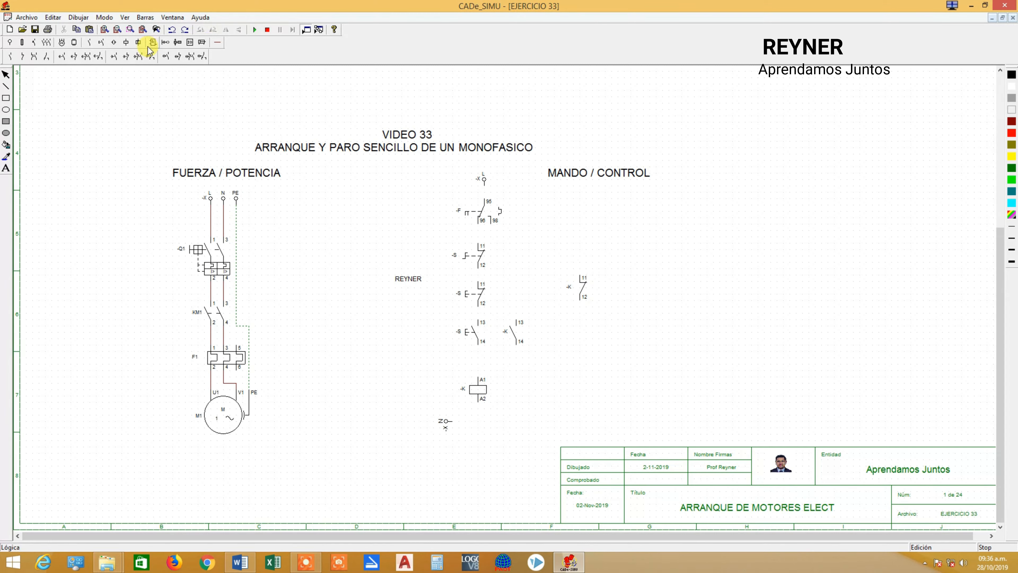
Place two pilot lamps and one flashing lamp in a row beside the contactor coil.
click(133, 43)
click(138, 58)
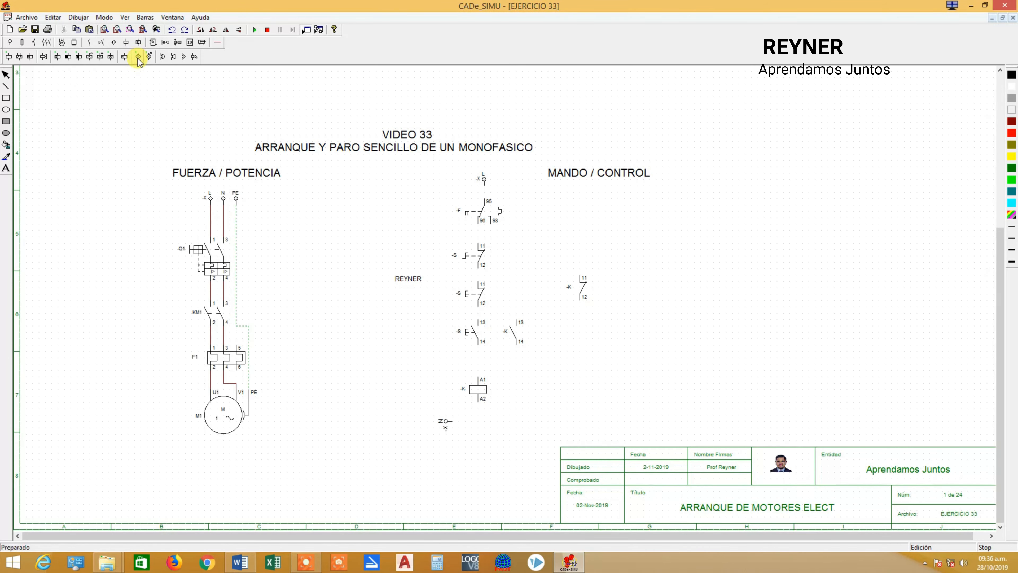
click(527, 378)
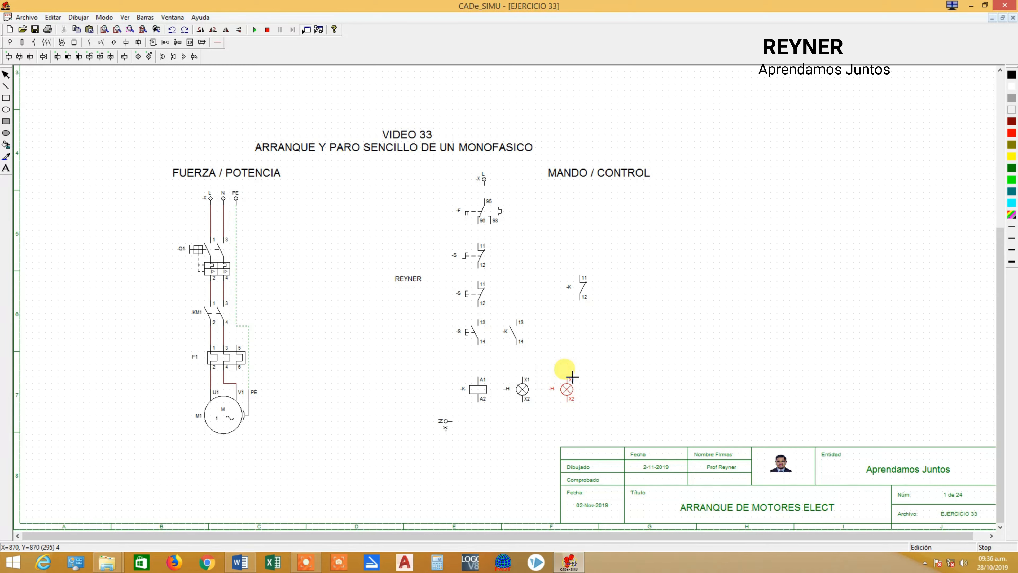
click(578, 378)
click(149, 56)
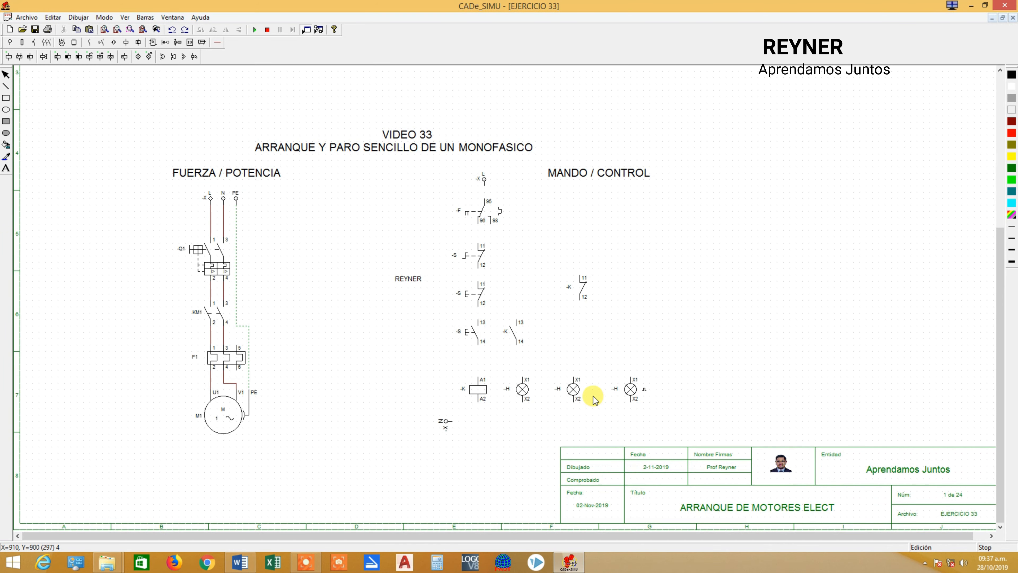
click(630, 388)
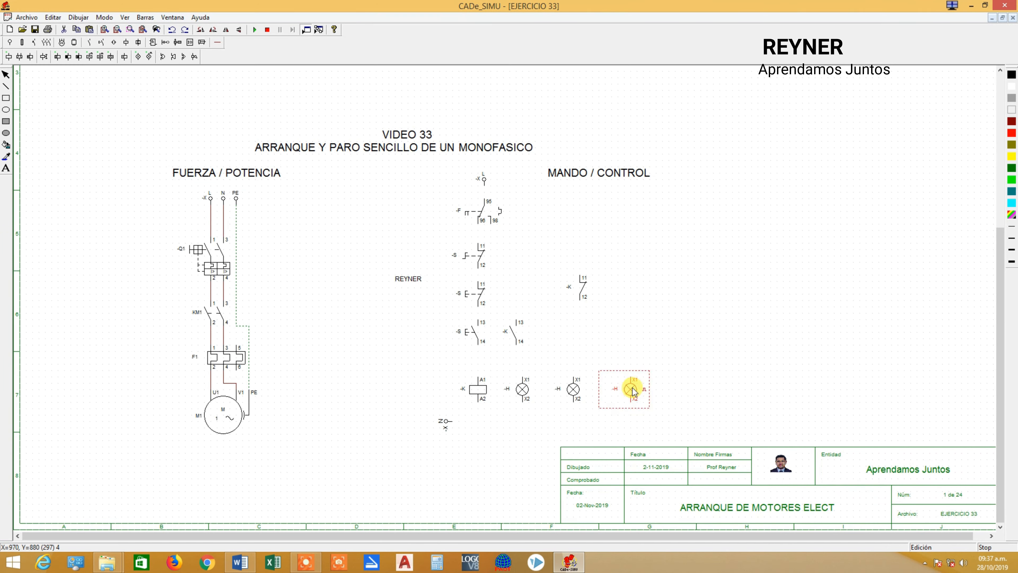
click(646, 355)
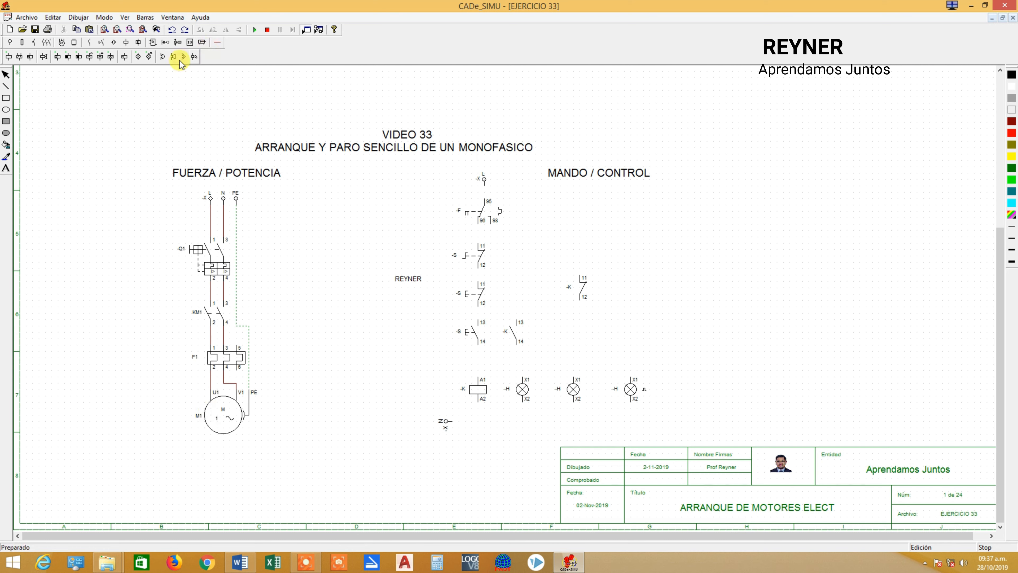
Wire the series column from the L terminal down to coil A1, and connect the coil and all three lamps to N.
click(217, 42)
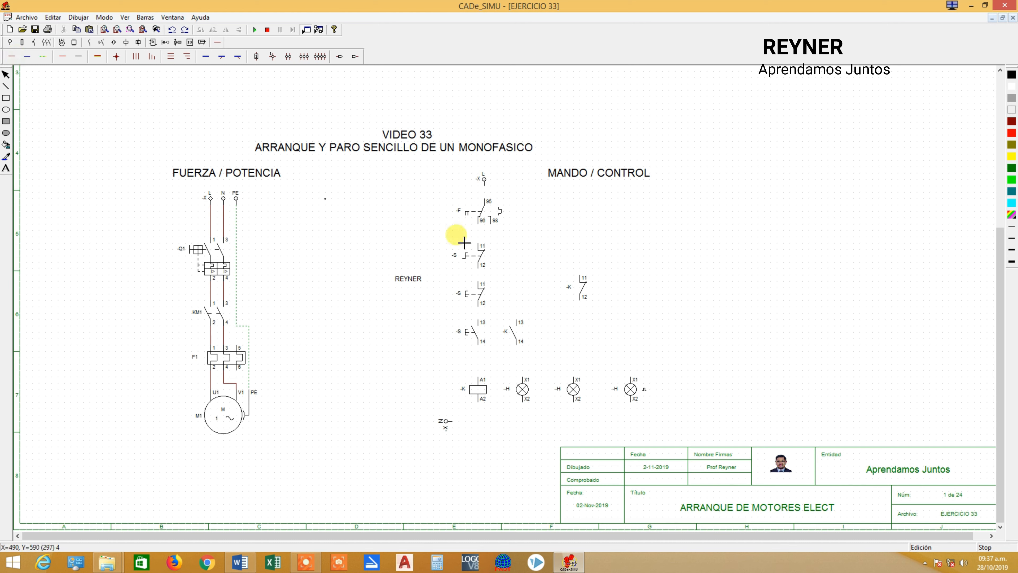
drag(487, 191, 481, 377)
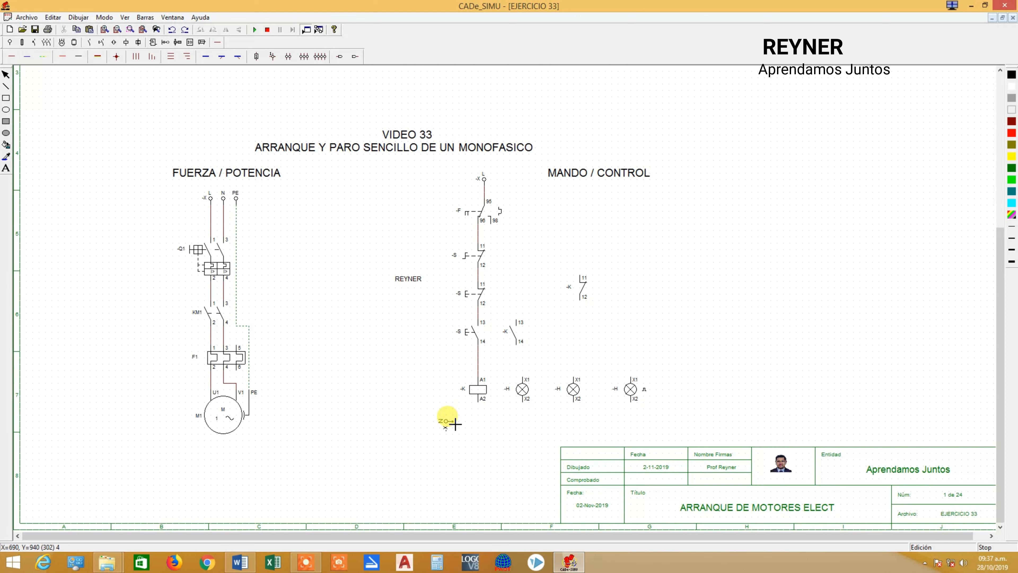
mouse_move(455, 421)
mouse_down()
mouse_move(602, 438)
mouse_move(634, 432)
mouse_move(632, 419)
mouse_up()
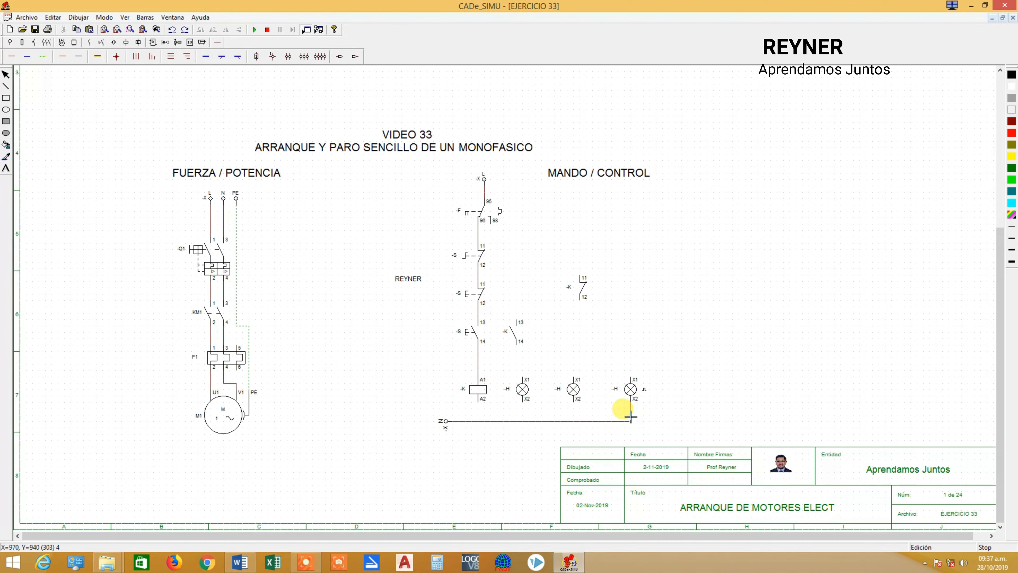
drag(578, 406, 577, 422)
mouse_move(521, 401)
mouse_down()
mouse_move(526, 421)
mouse_move(482, 421)
mouse_up()
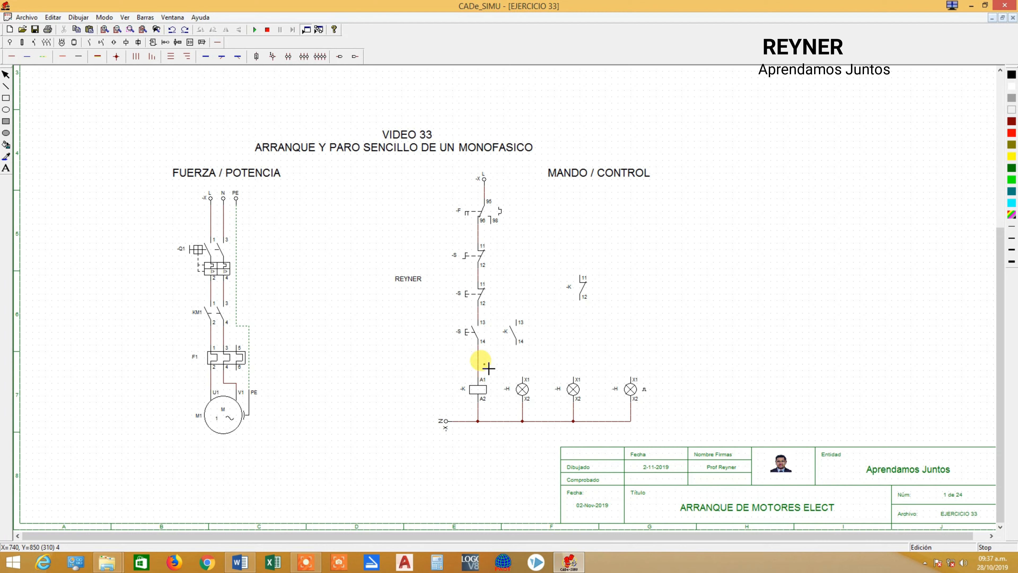
Wire the normally open K contact in parallel with the normally open pushbutton, aligning it above the first lamp and connecting that lamp's X1.
drag(481, 363, 521, 368)
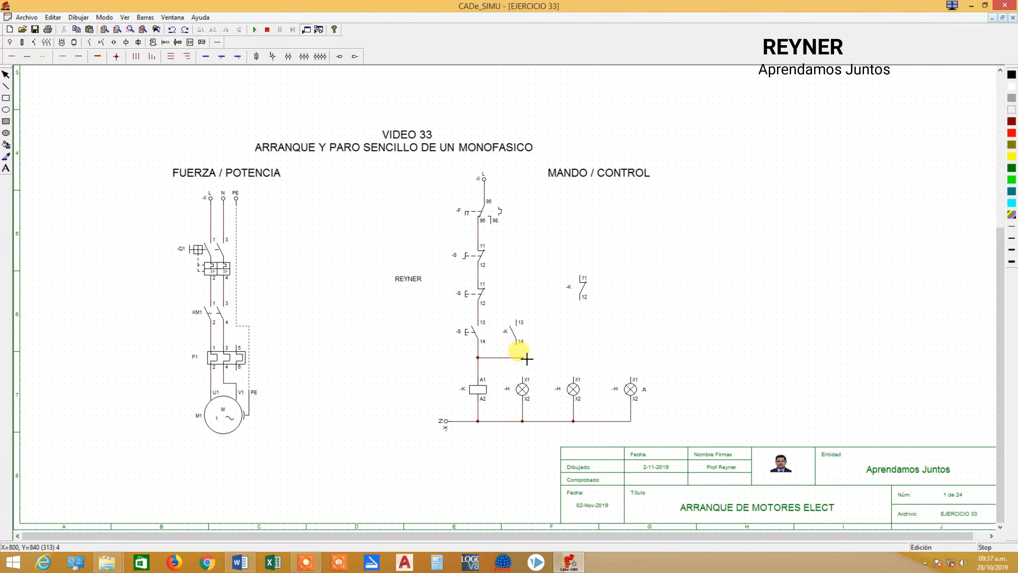
drag(527, 351, 522, 378)
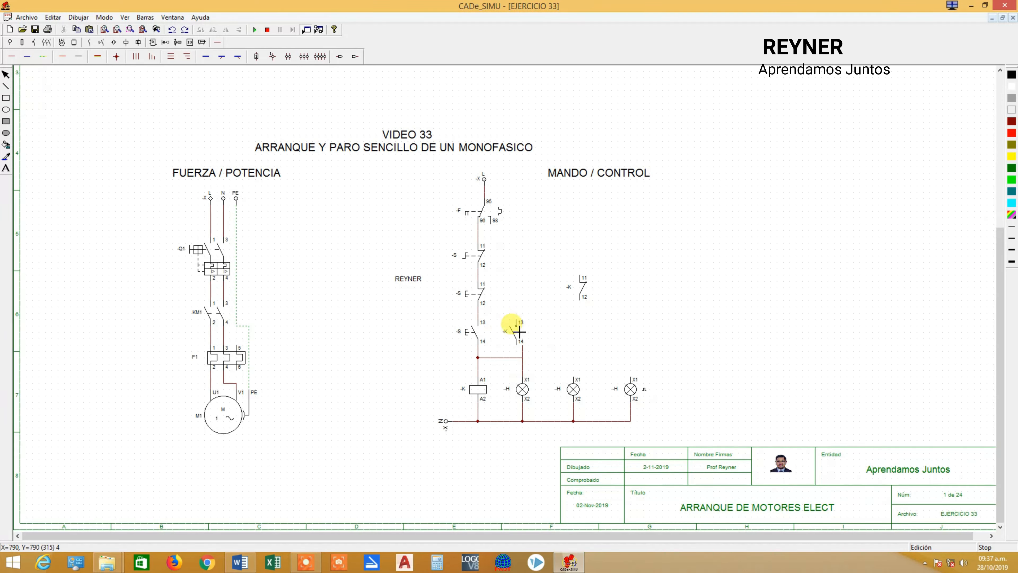
drag(516, 333, 520, 332)
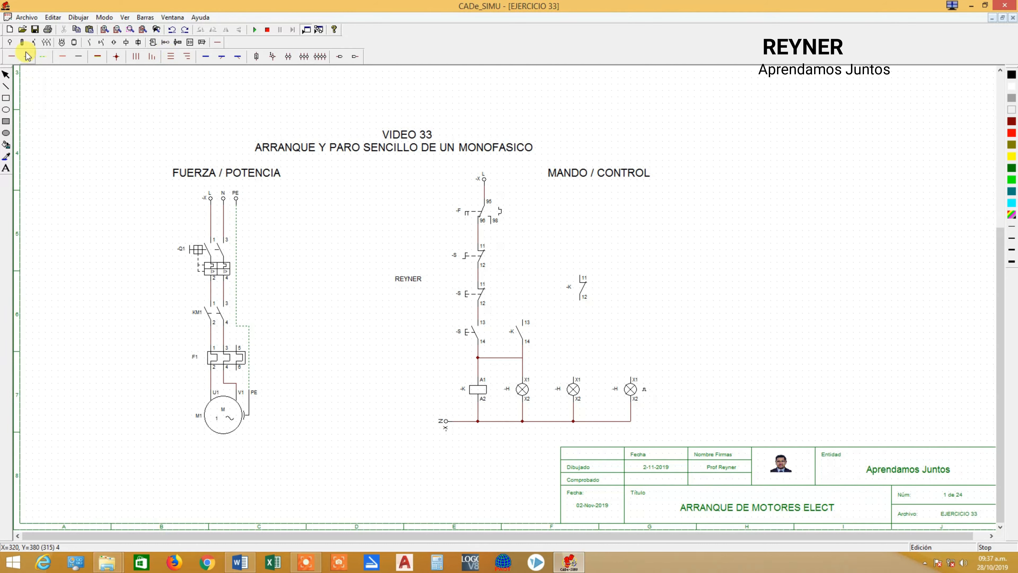
click(10, 60)
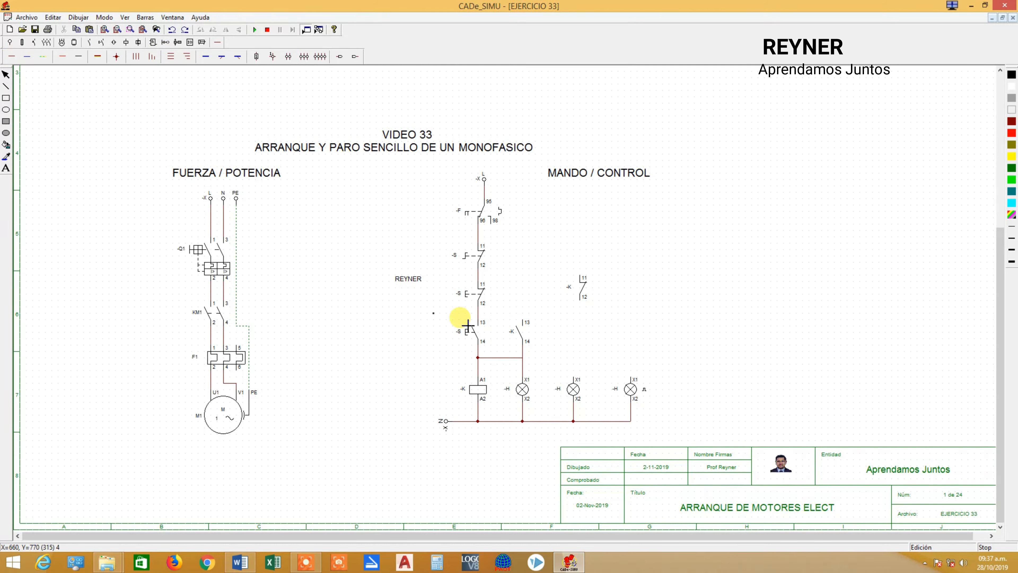
drag(479, 316, 522, 319)
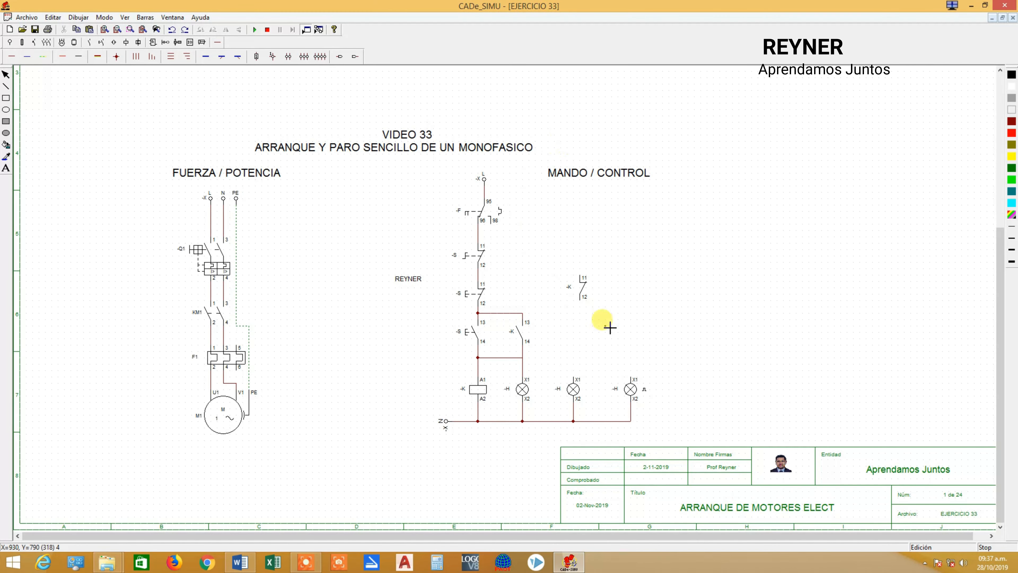
Move the normally closed K contact directly above the second lamp and wire its terminal 12 to the lamp's X1.
drag(582, 286, 576, 344)
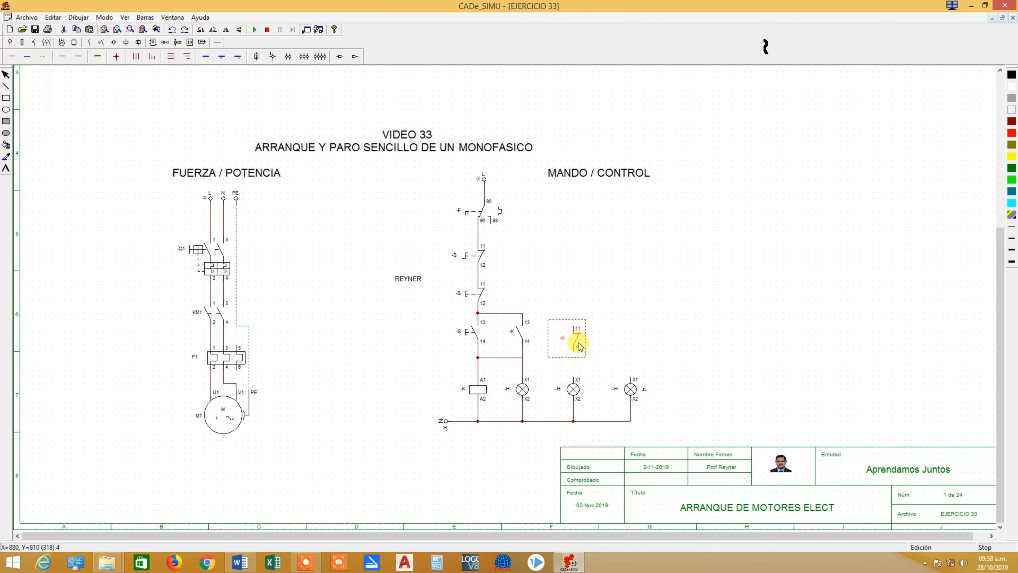
click(311, 209)
drag(574, 356, 579, 375)
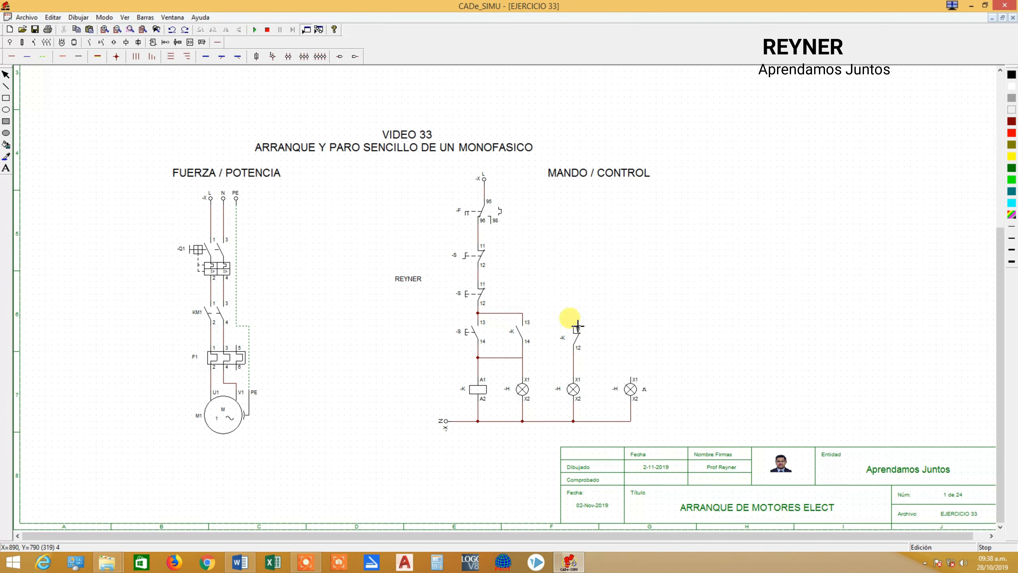
Wire the normally closed K contact to thermal relay terminal 96, and the flashing lamp to terminal 98.
drag(483, 240, 575, 328)
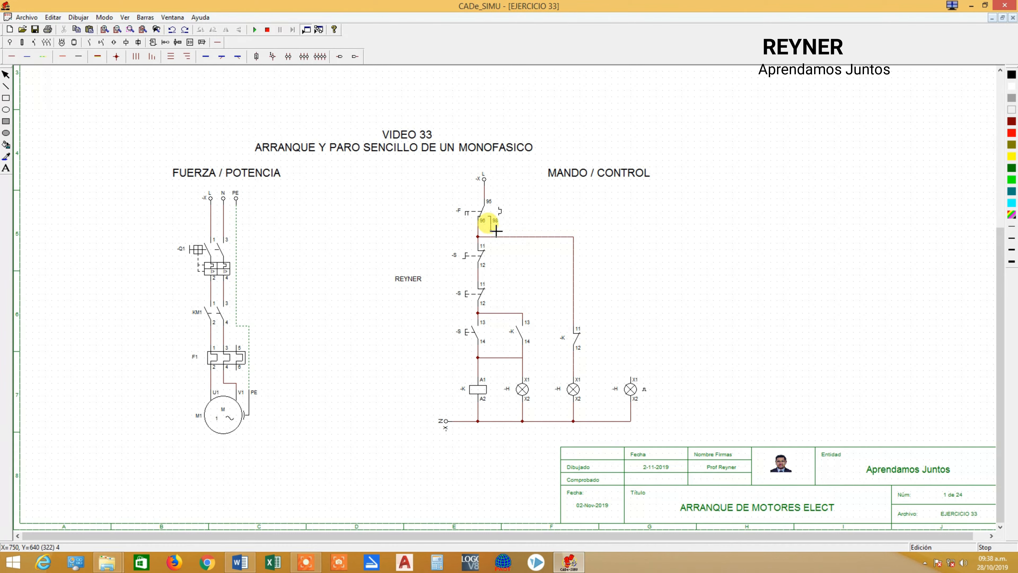
mouse_move(491, 228)
mouse_down()
mouse_move(634, 251)
mouse_move(638, 234)
mouse_move(643, 371)
mouse_up()
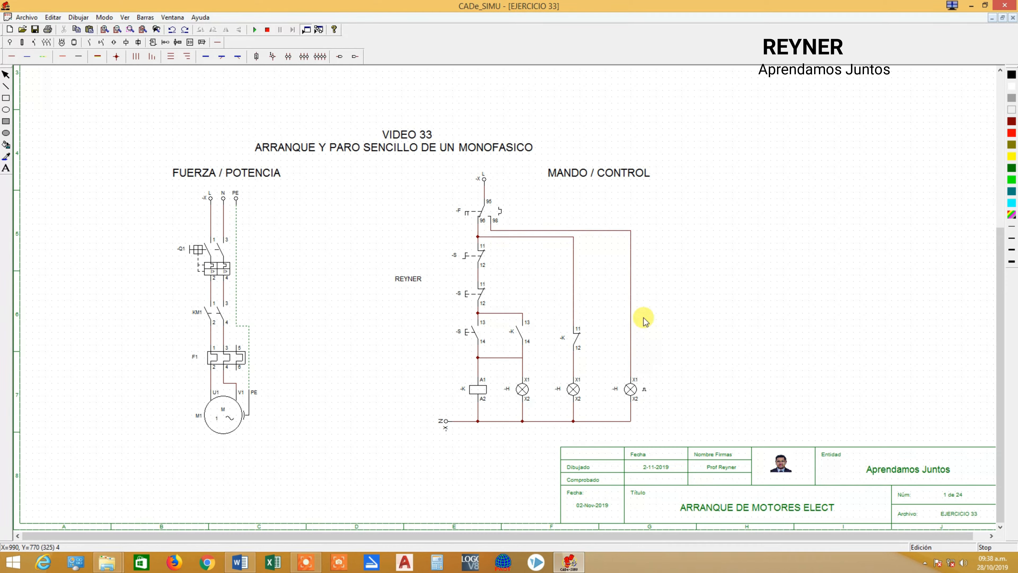
Name the thermal relay contact in the control circuit F1.
double_click(485, 221)
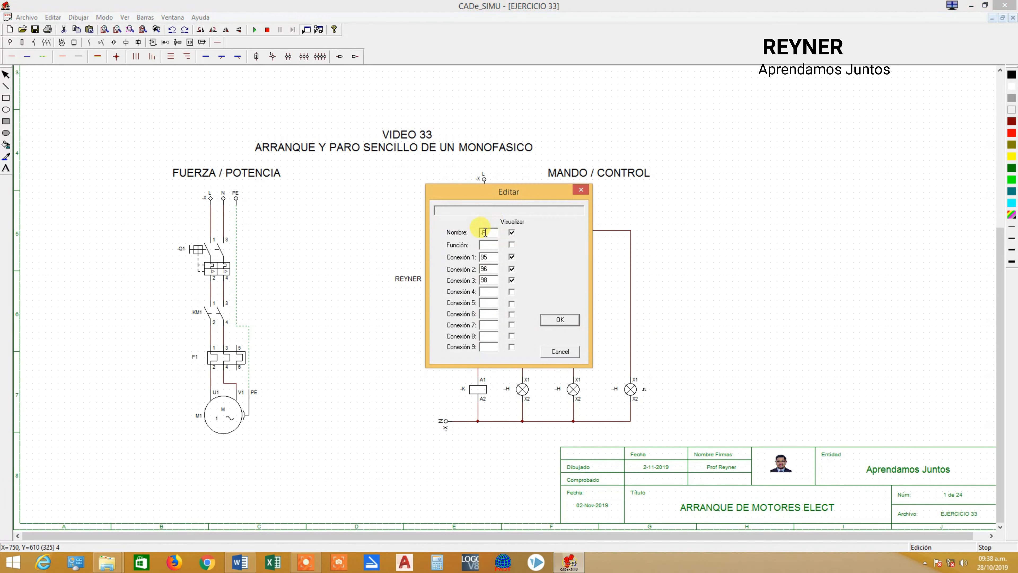
drag(491, 234, 449, 237)
text(F1)
click(557, 319)
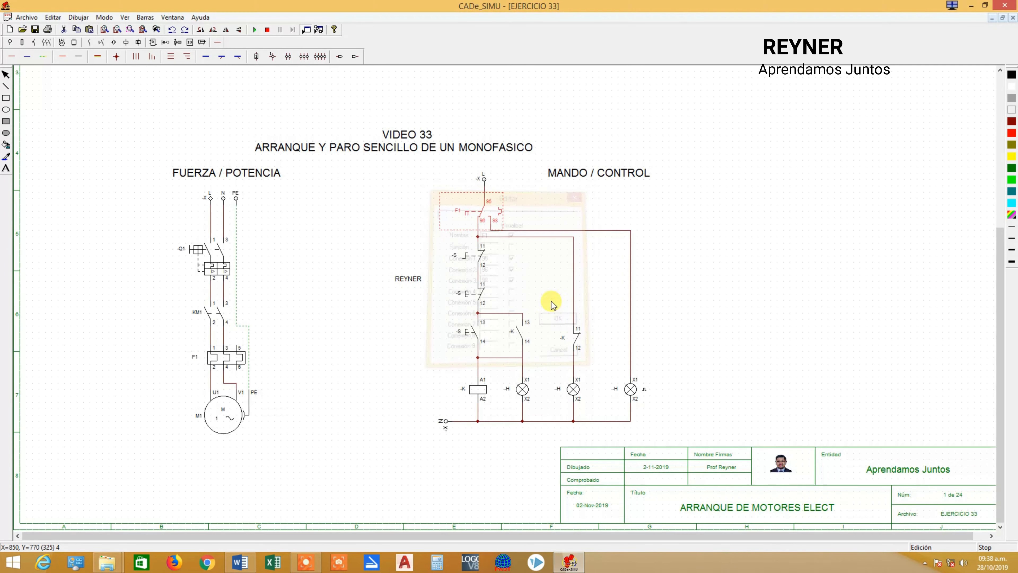
Name the normally closed switch below F1 EMERG and the normally closed pushbutton beneath it OFF.
double_click(476, 254)
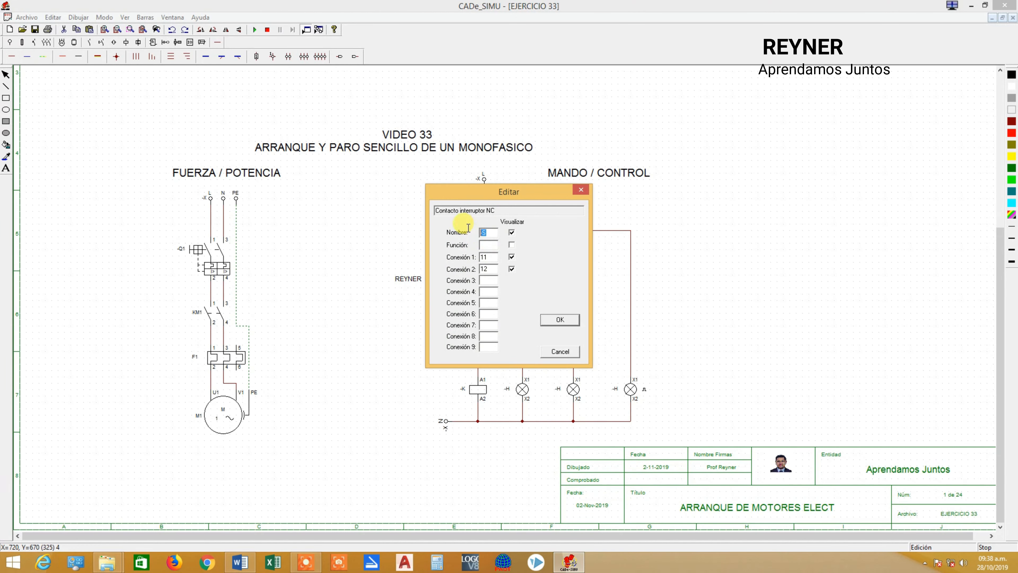
text(EMERG)
click(557, 320)
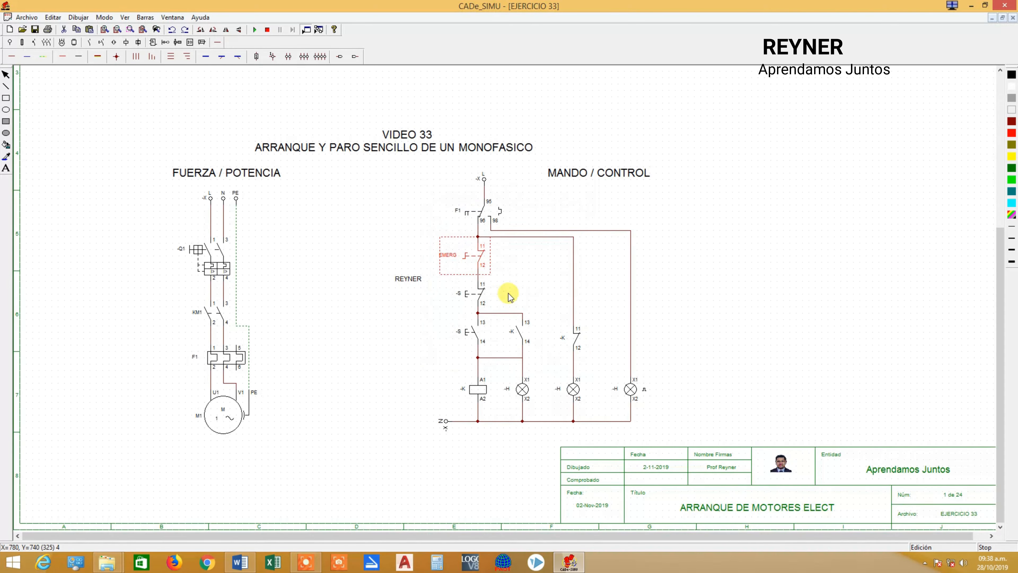
double_click(477, 292)
click(490, 232)
drag(490, 230, 466, 237)
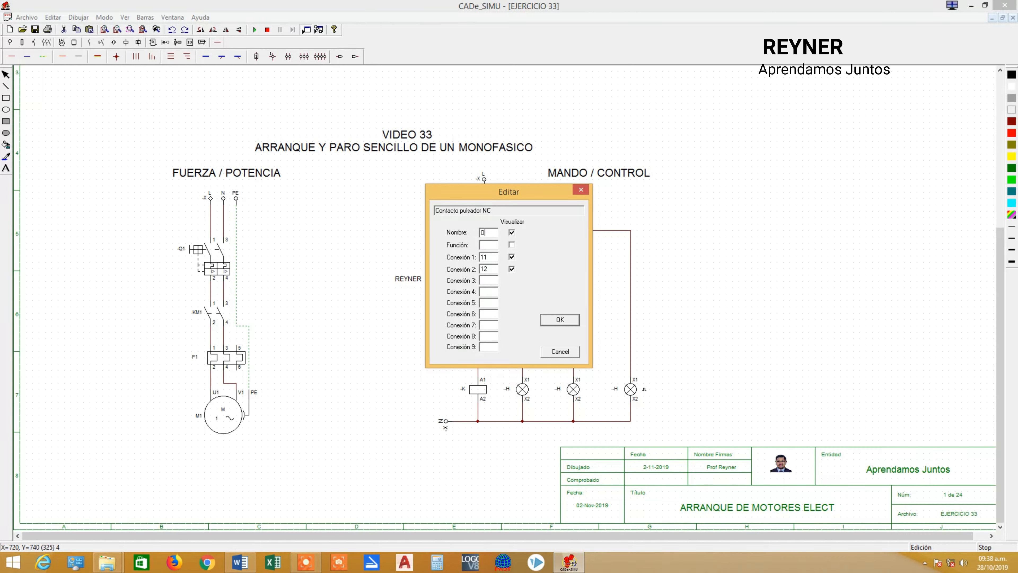
click(559, 320)
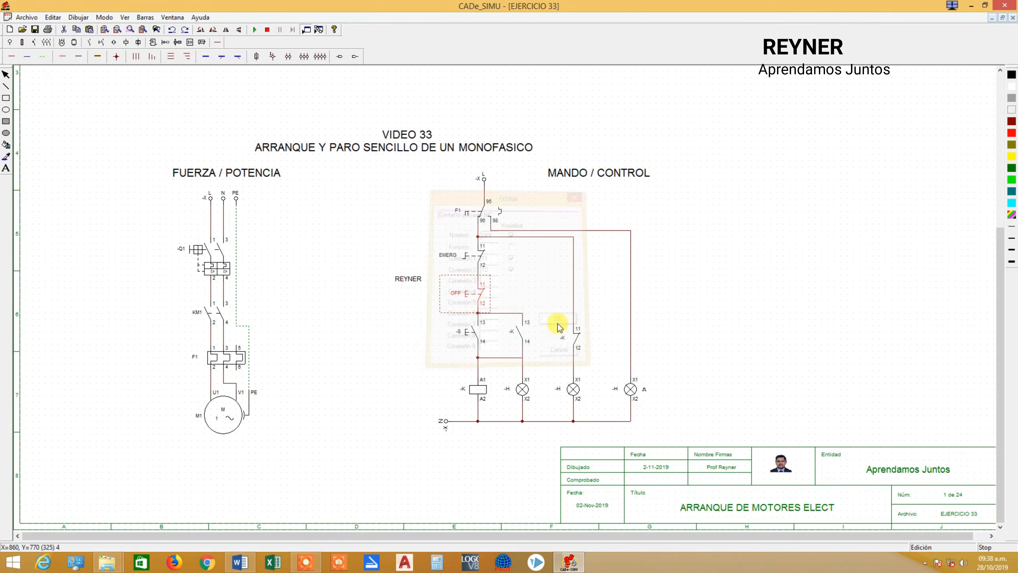
Name the normally open pushbutton in the control circuit ON.
click(480, 336)
double_click(480, 336)
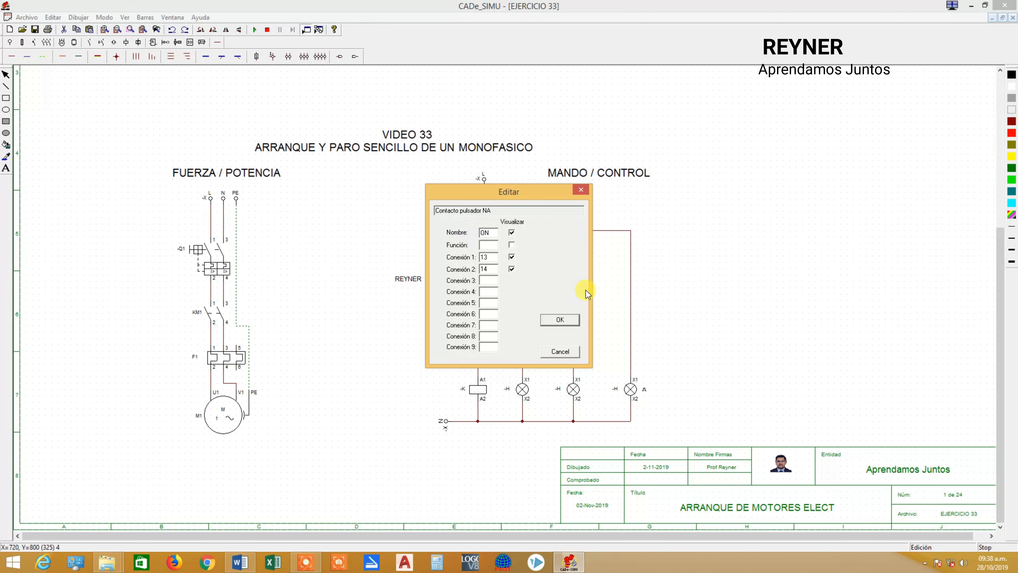
click(559, 320)
Name both the contactor coil and the normally open auxiliary contact beside the ON pushbutton KM1.
click(481, 399)
double_click(481, 400)
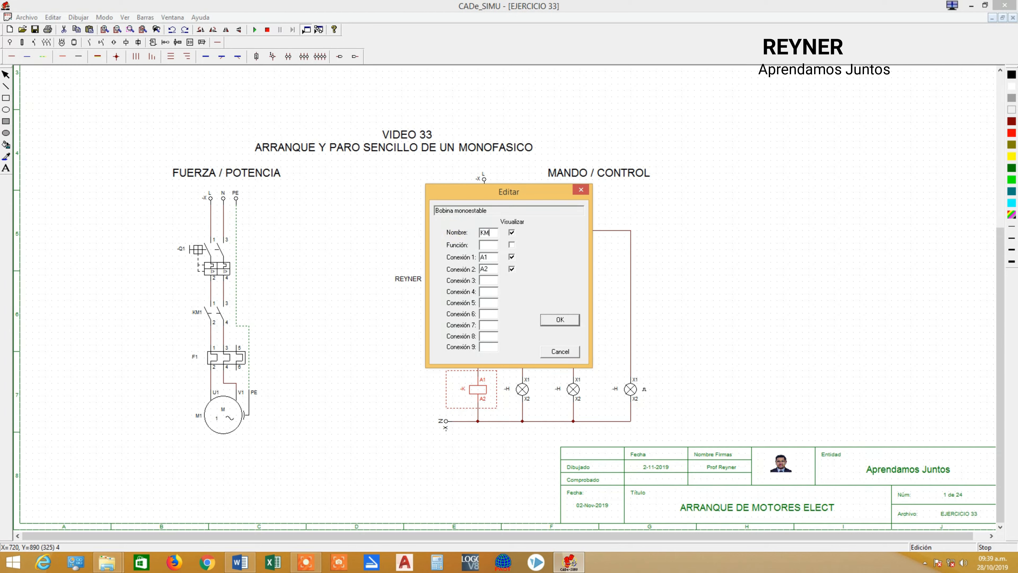
click(558, 321)
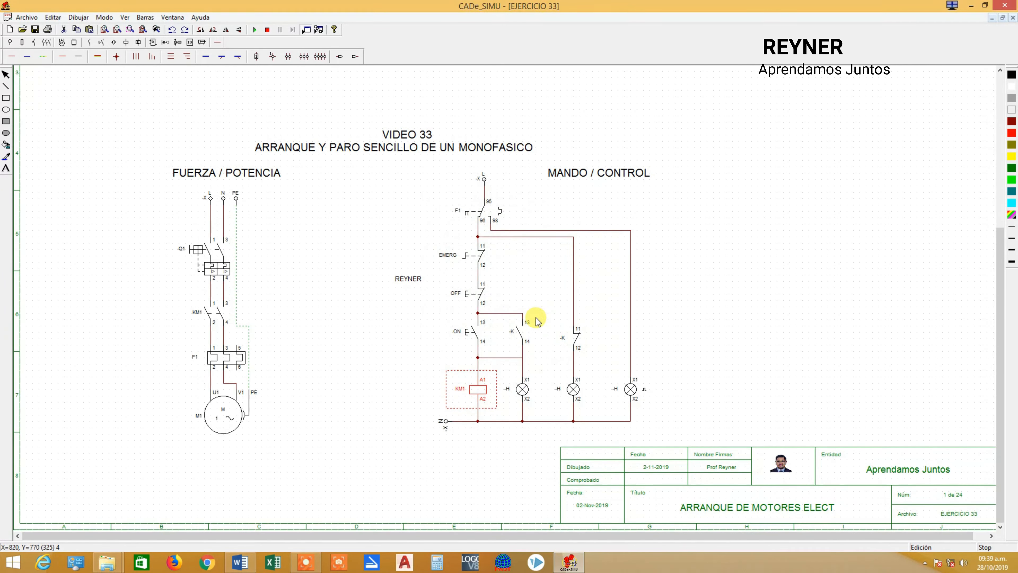
double_click(517, 331)
double_click(493, 232)
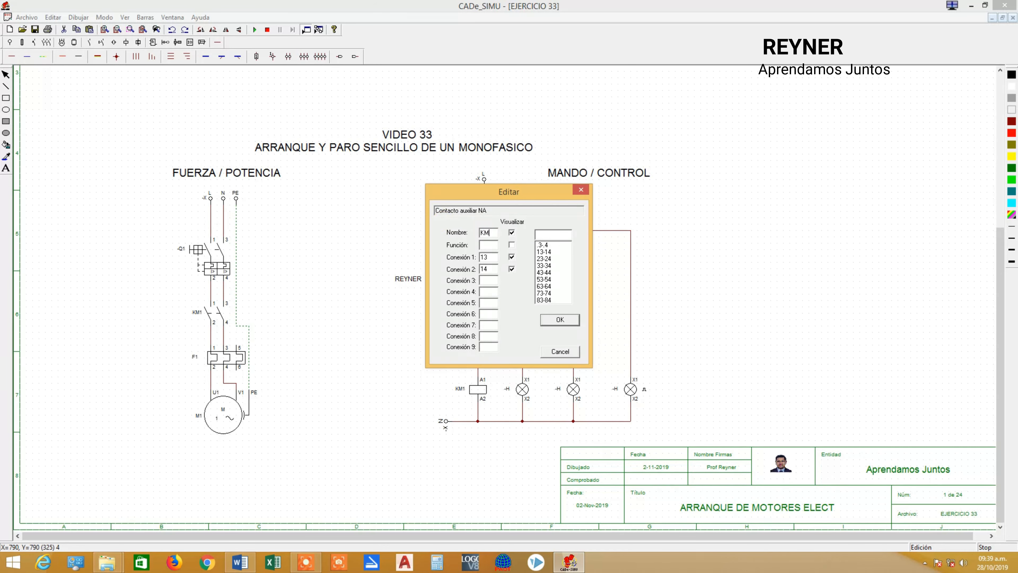
click(561, 320)
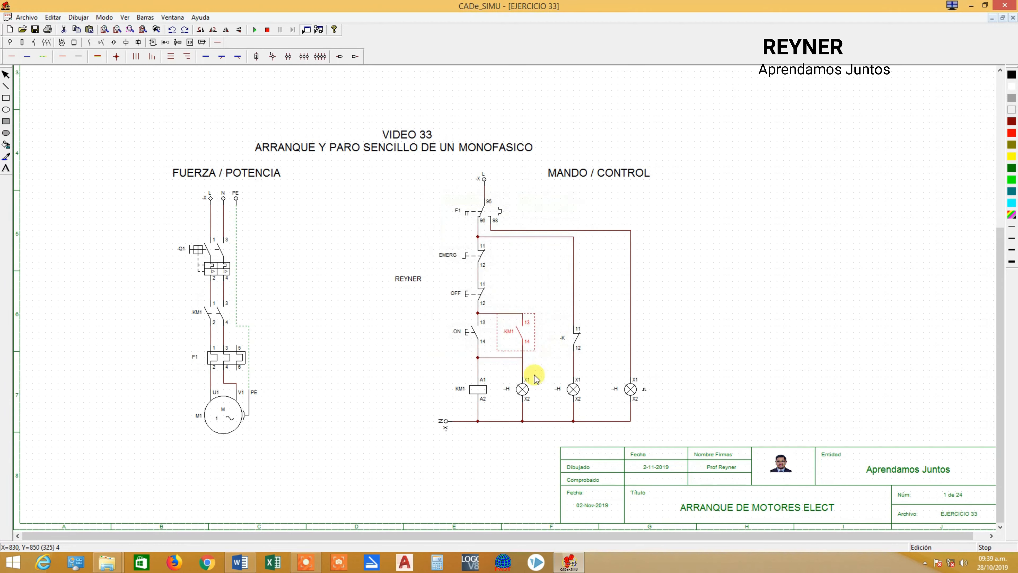
Name the first pilot lamp H1 and the second one H2, setting the second lamp's color to Rojo.
double_click(524, 389)
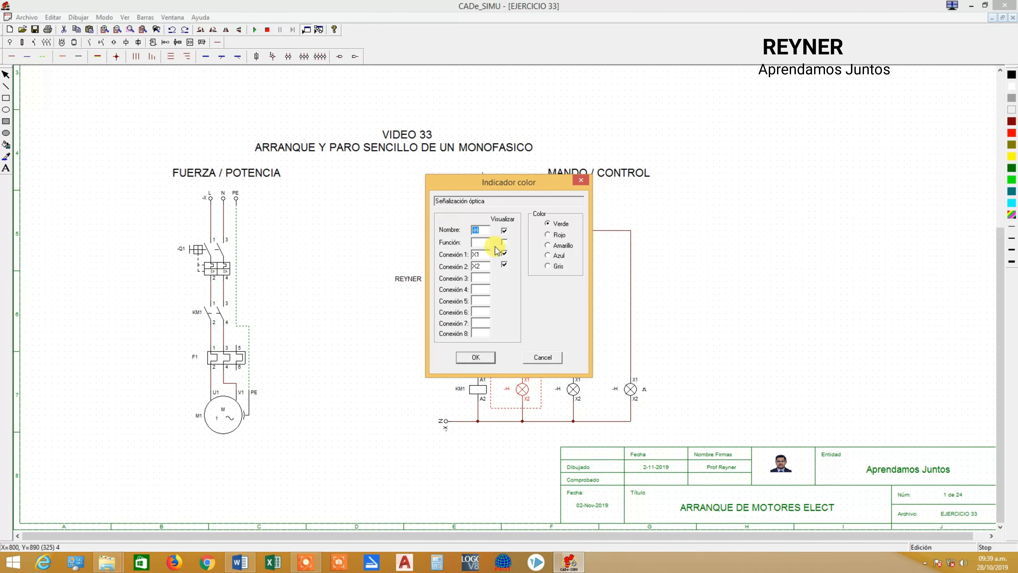
text(H1)
click(472, 358)
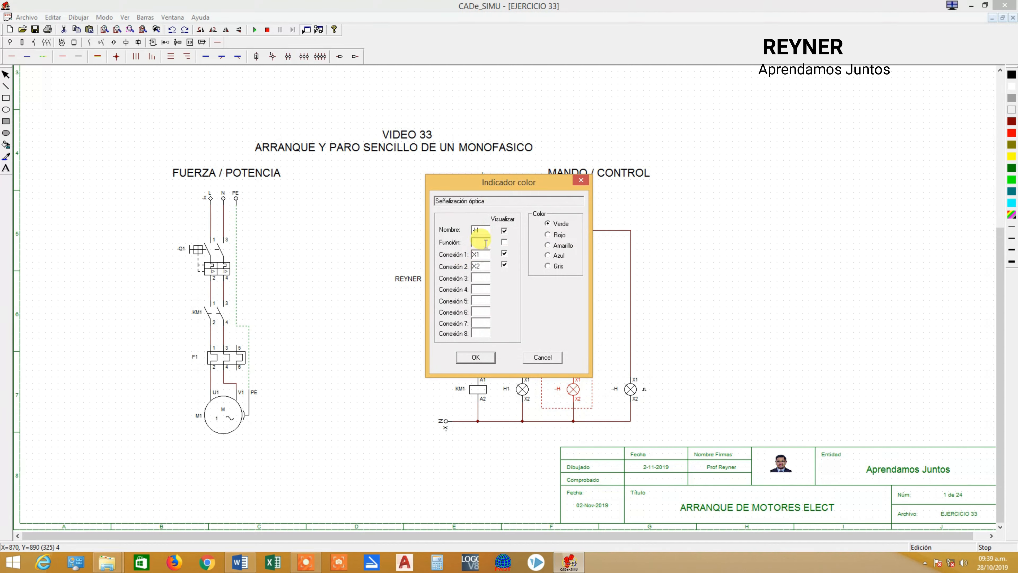
drag(484, 231, 452, 233)
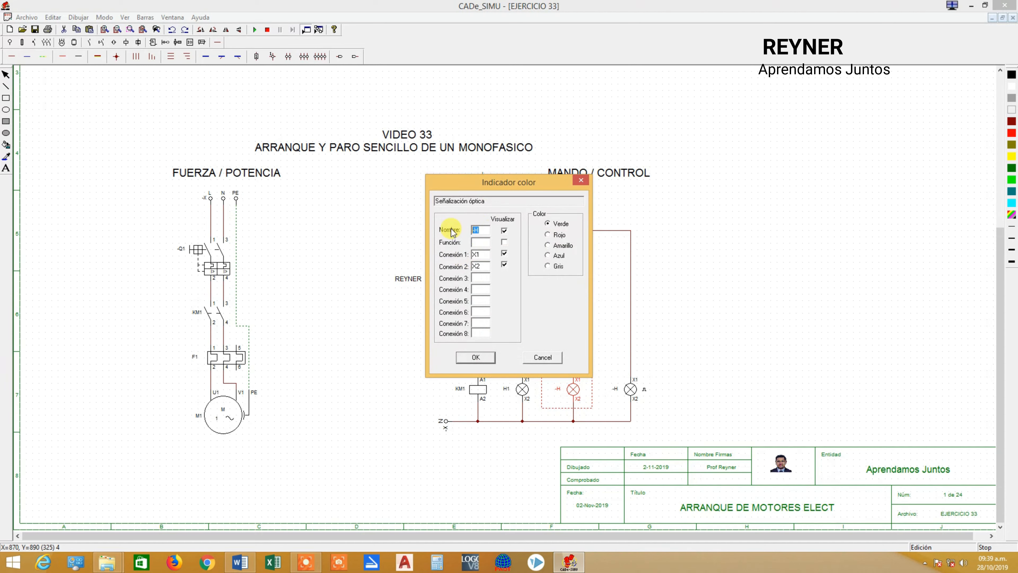
click(547, 236)
click(476, 357)
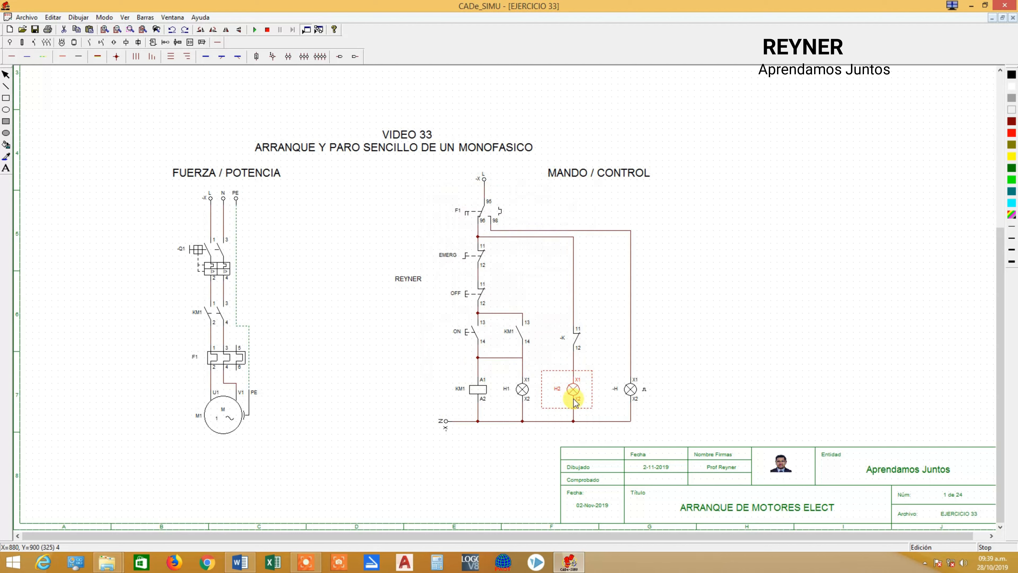
Name the flashing pilot lamp H3 and set its color to Amarillo.
double_click(633, 390)
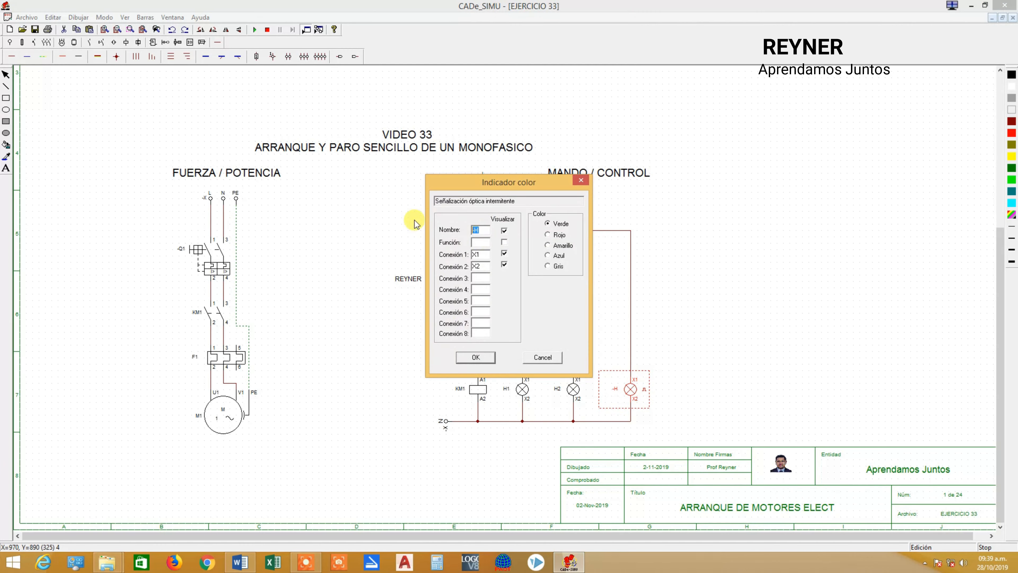
text(H)
click(549, 245)
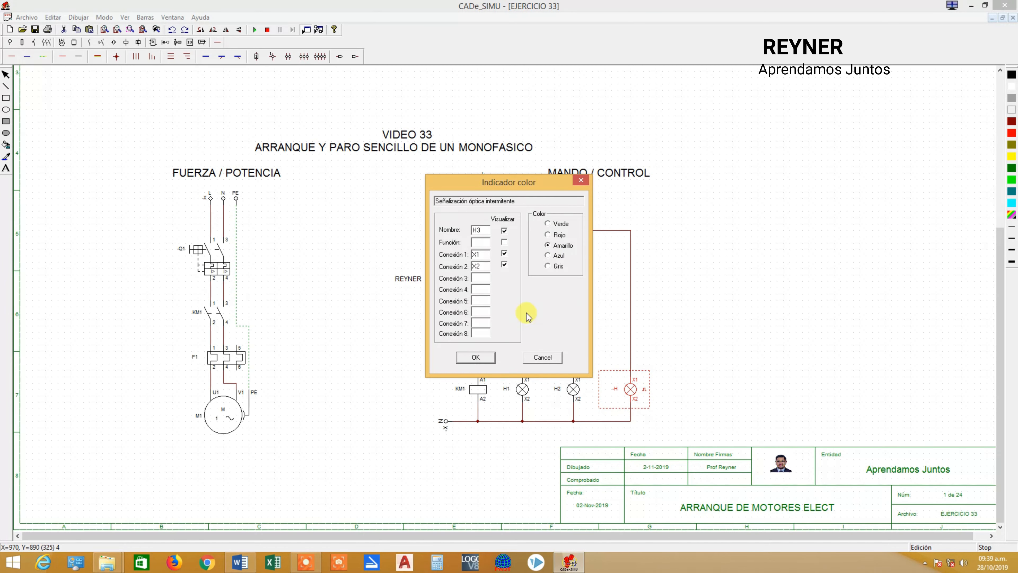
click(475, 357)
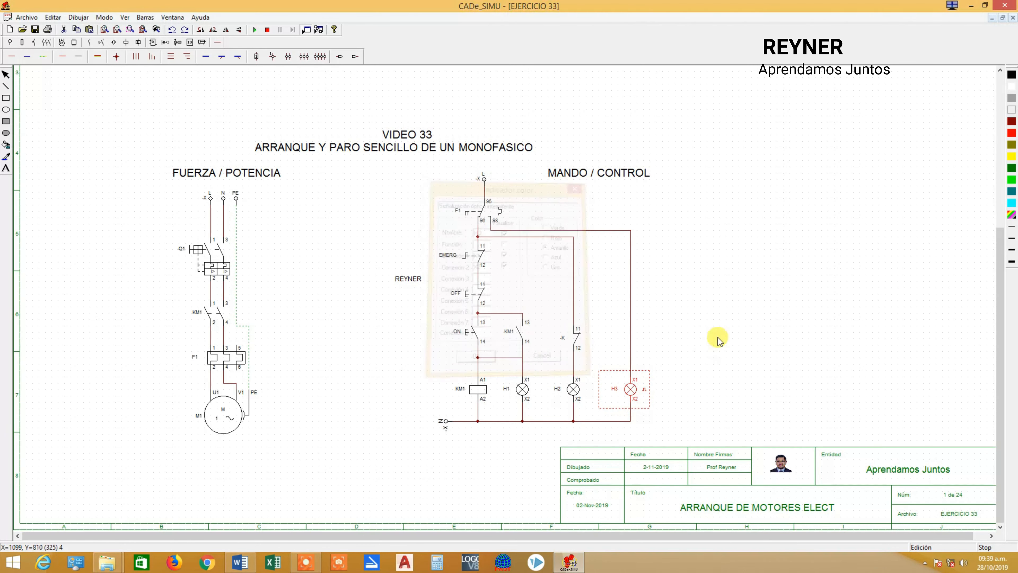
Name the normally closed auxiliary contact above lamp H2 KM1.
double_click(577, 341)
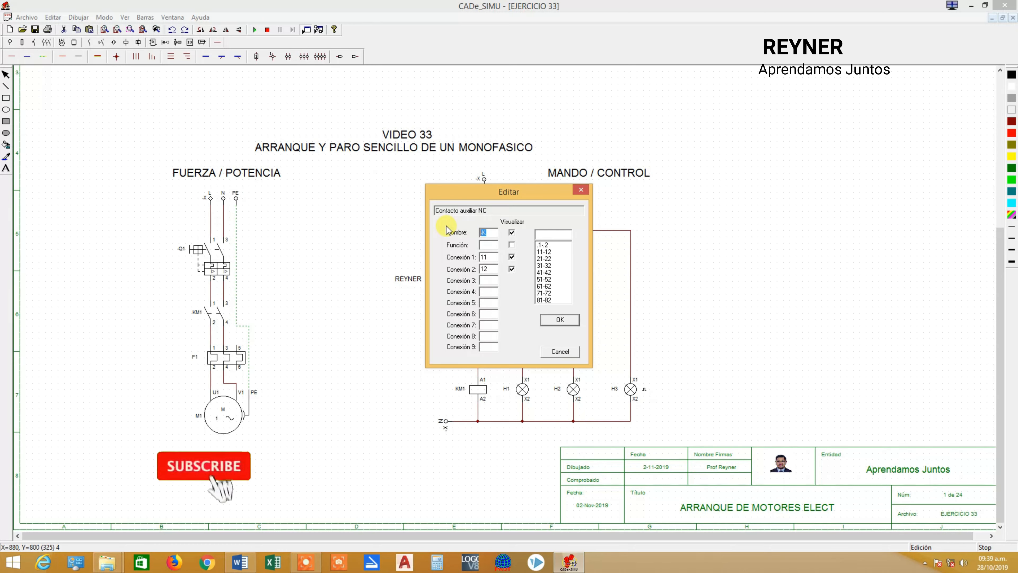
text(KM)
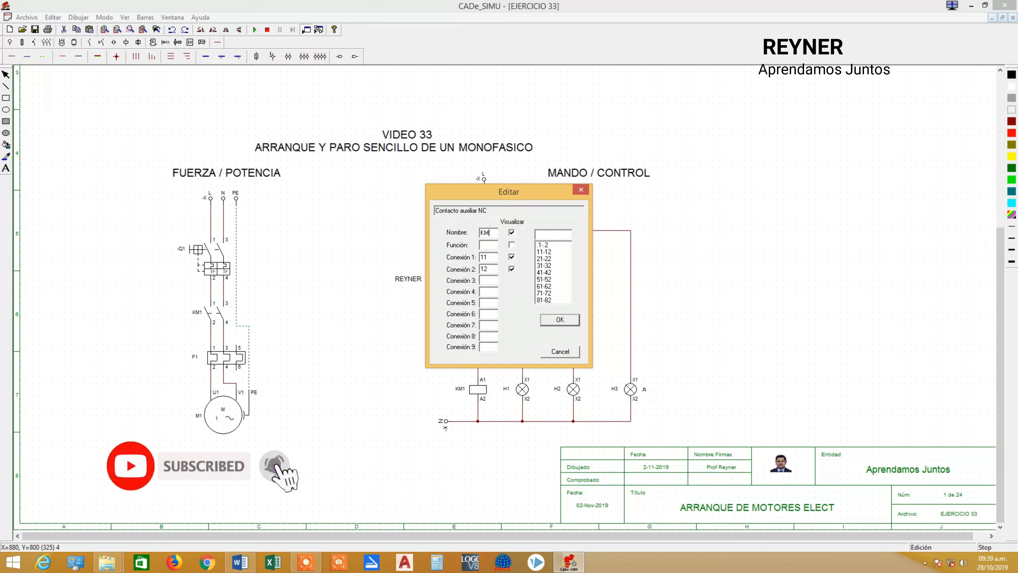
text(1)
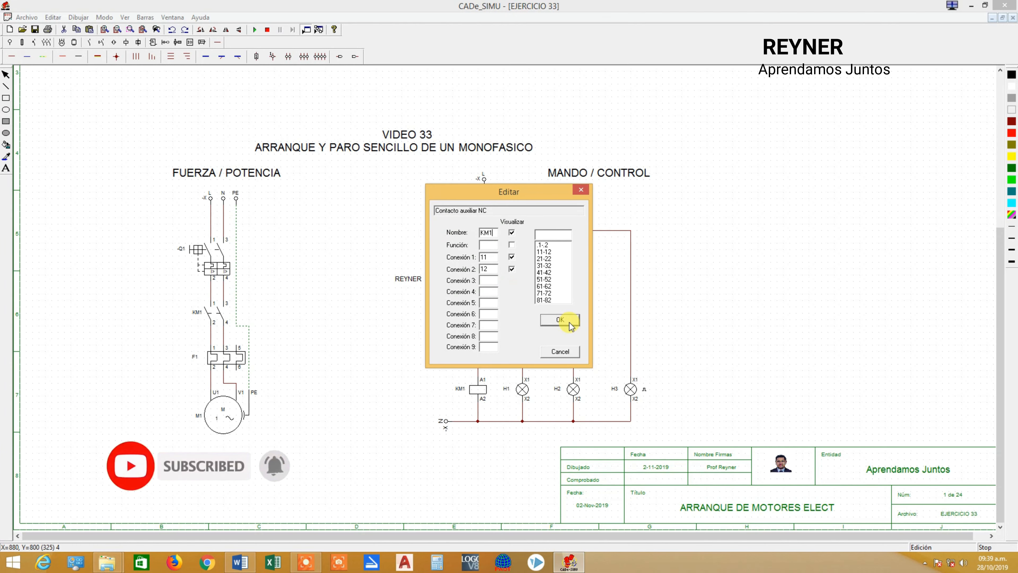
click(569, 322)
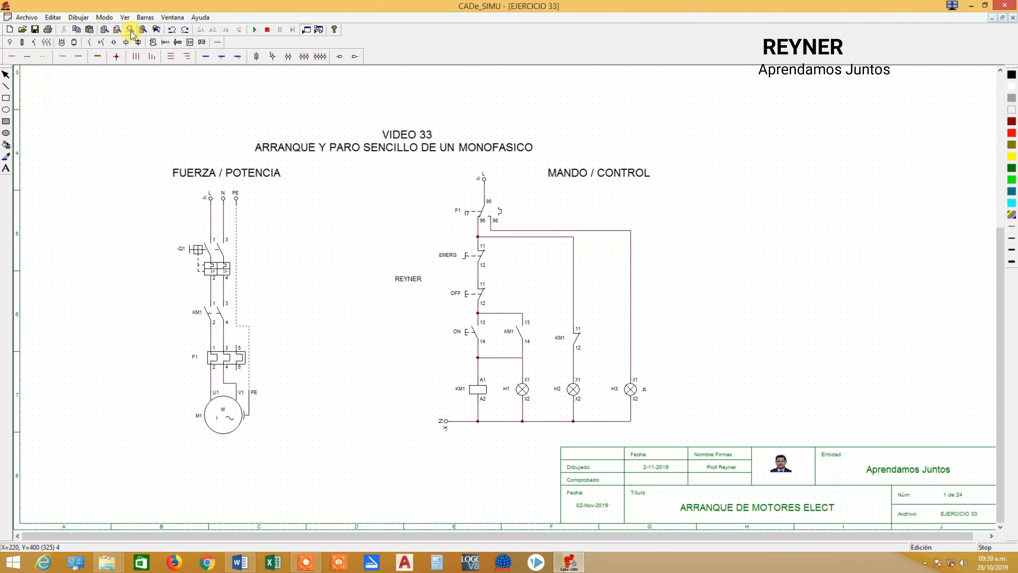
click(126, 43)
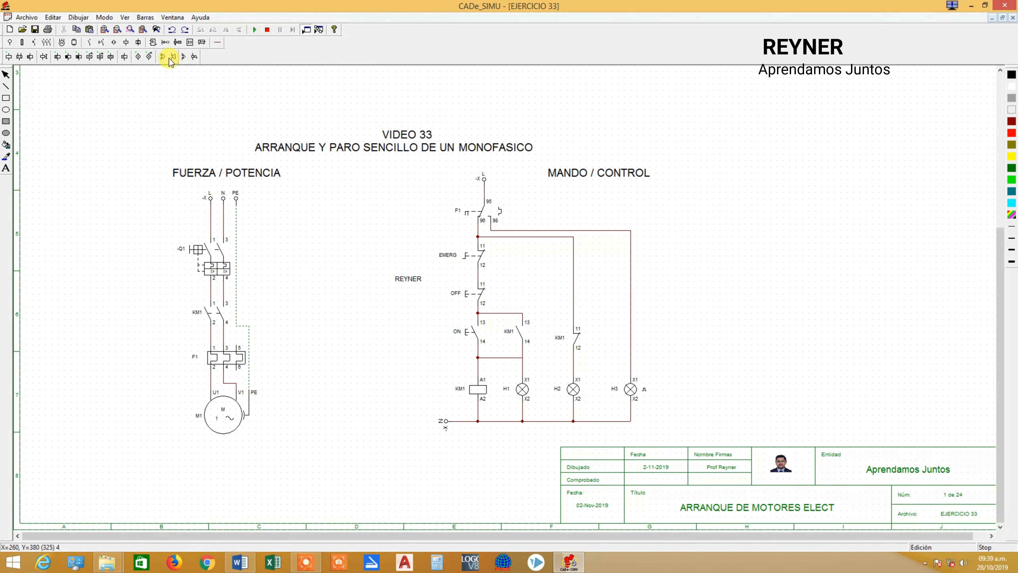
click(644, 396)
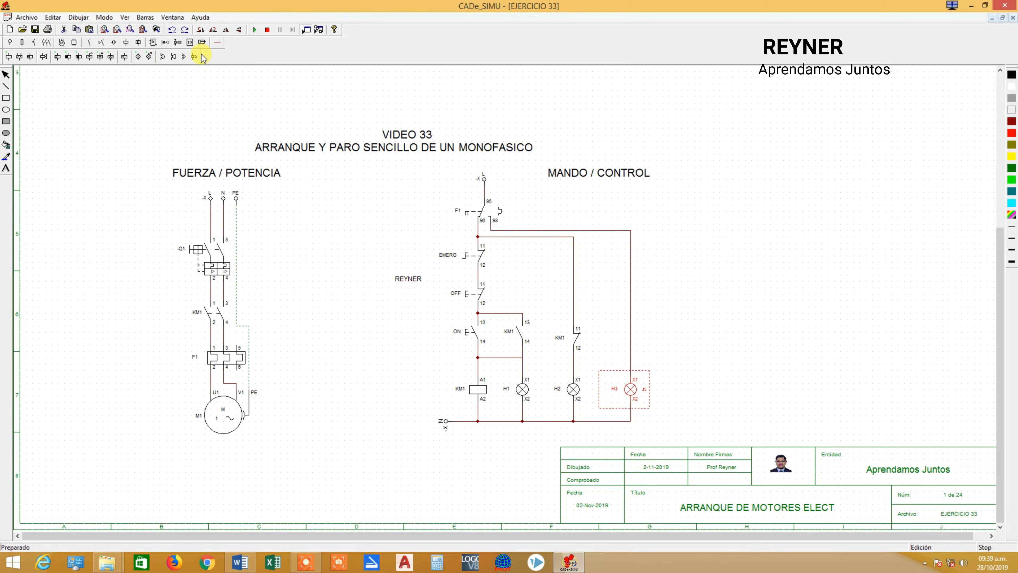
click(307, 239)
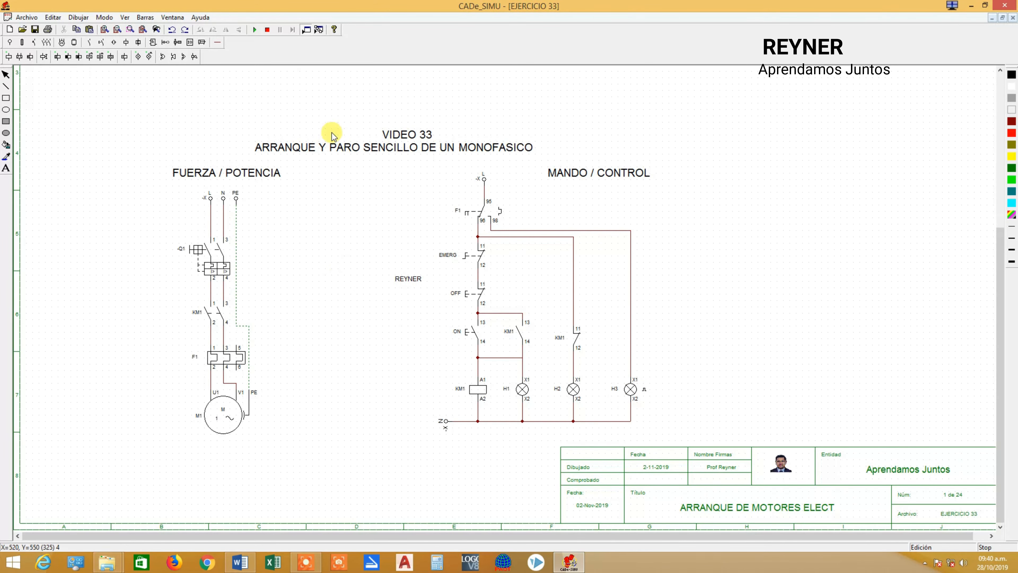
Simulate the circuit, closing breaker Q1 and starting the motor with the ON pushbutton.
click(255, 30)
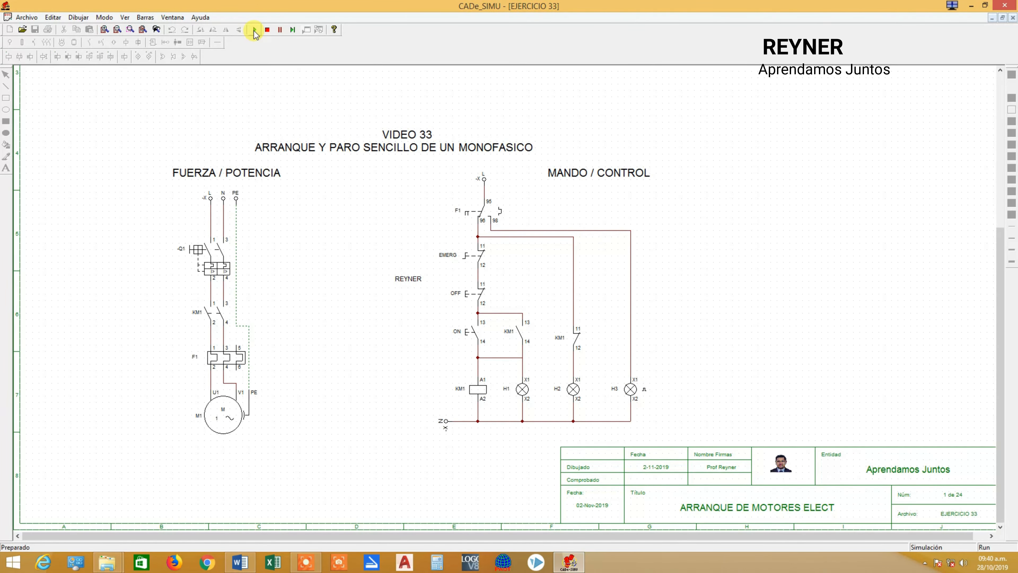
click(210, 258)
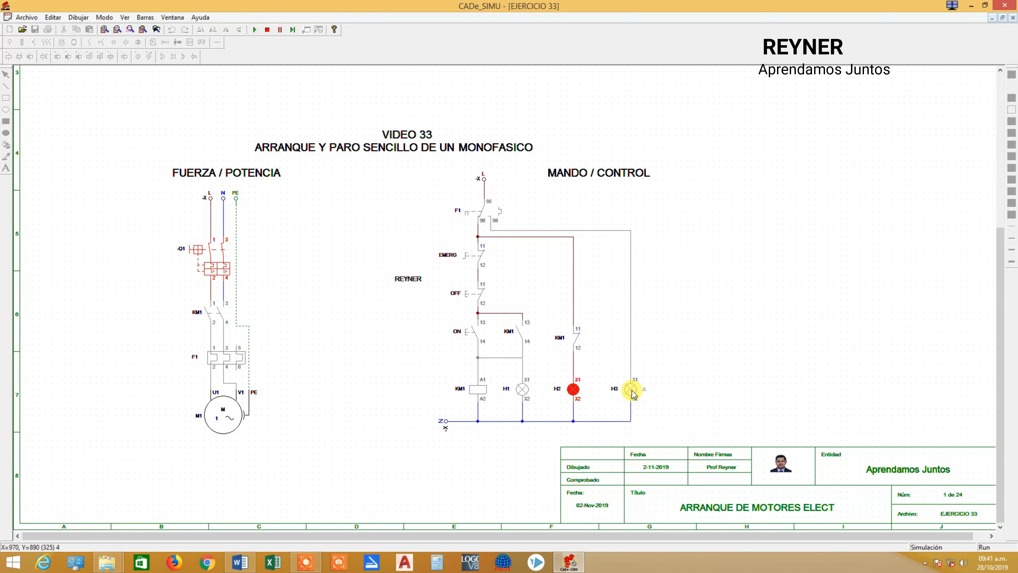
click(477, 328)
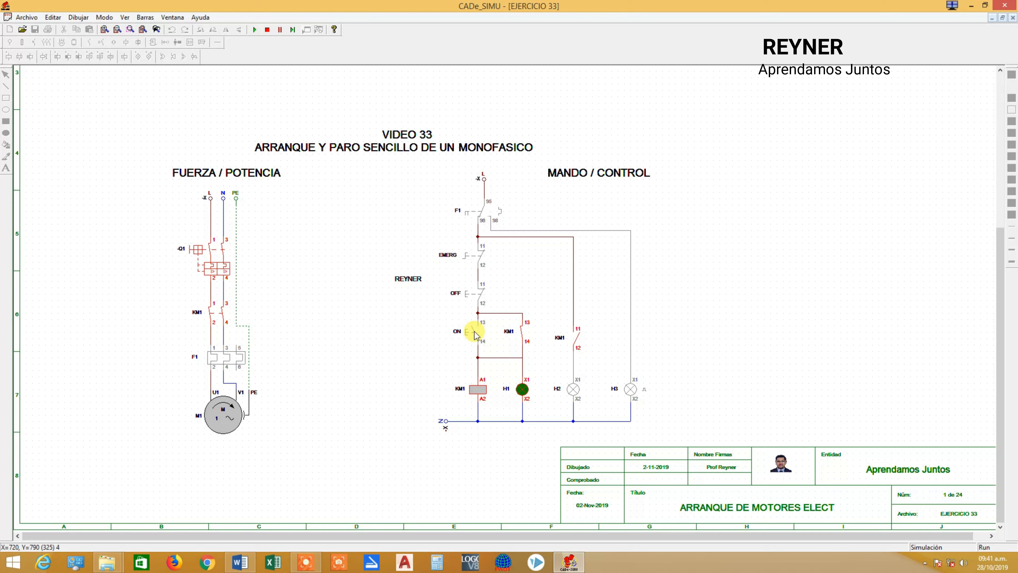